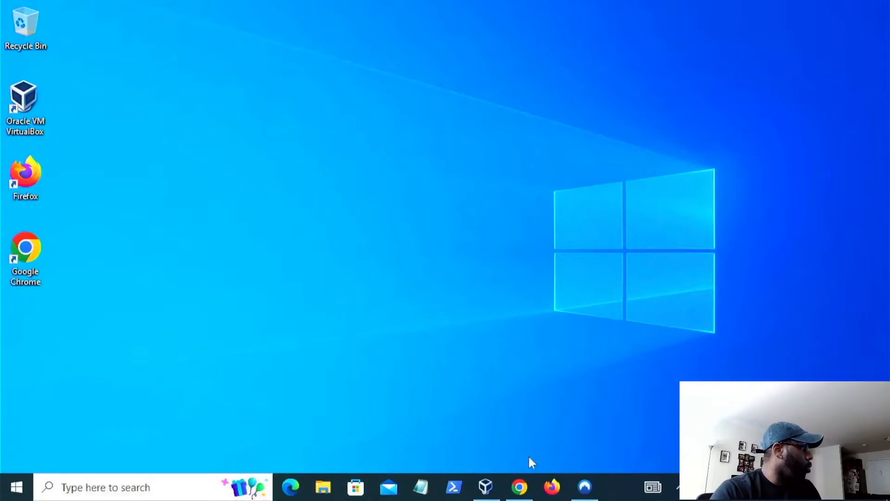
- Bring up the browser and look over the VirtualBox search results and site links
mouse_move(523, 492)
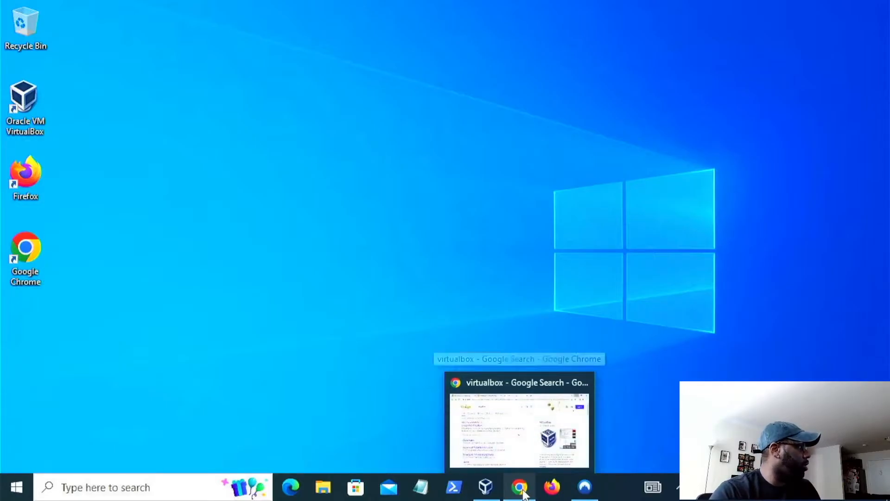
click(523, 492)
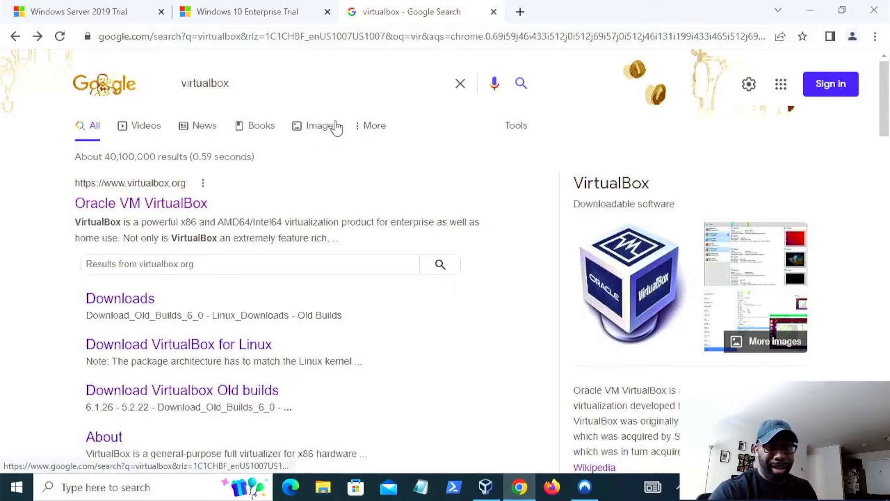
click(185, 209)
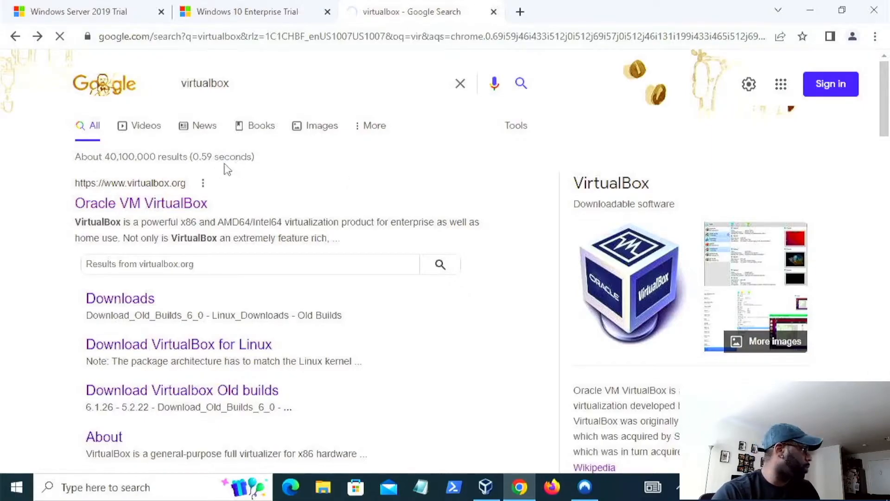
scroll(276, 259, down, 1)
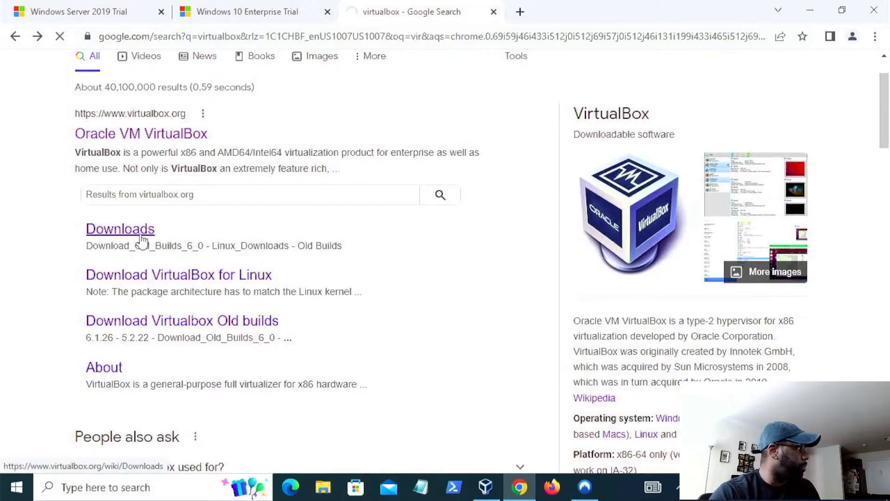
click(253, 315)
click(13, 41)
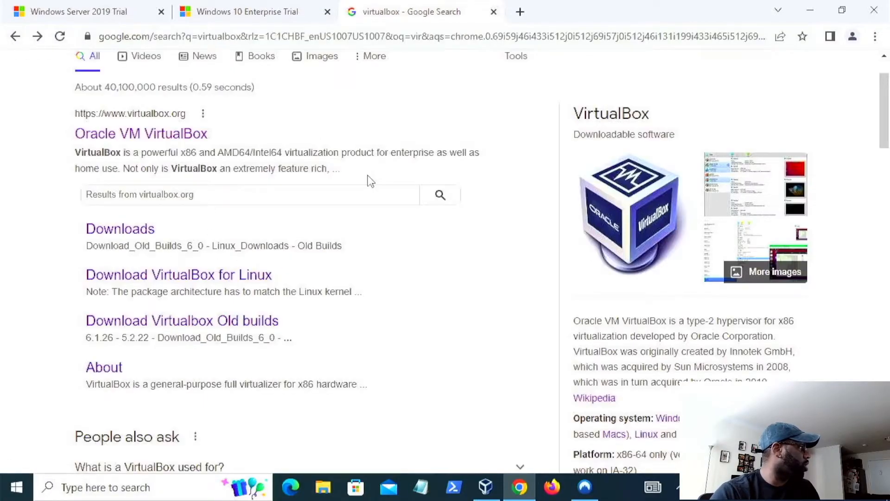
scroll(311, 230, up, 1)
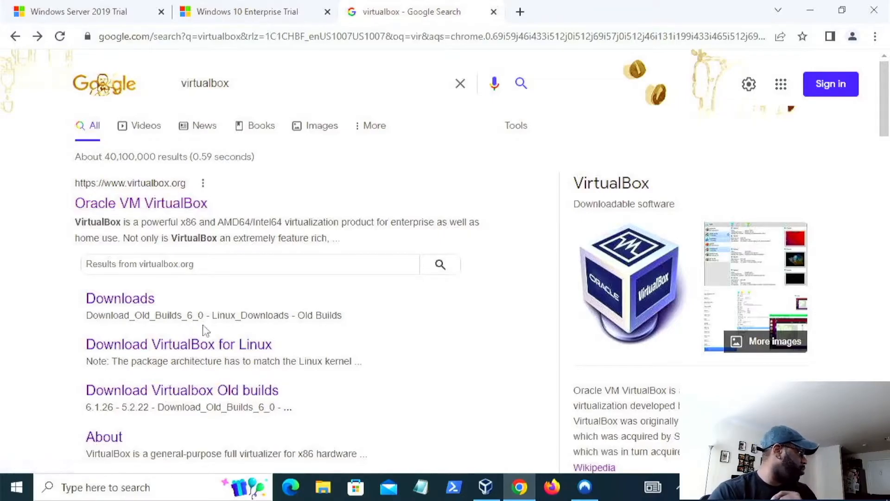
scroll(312, 379, down, 1)
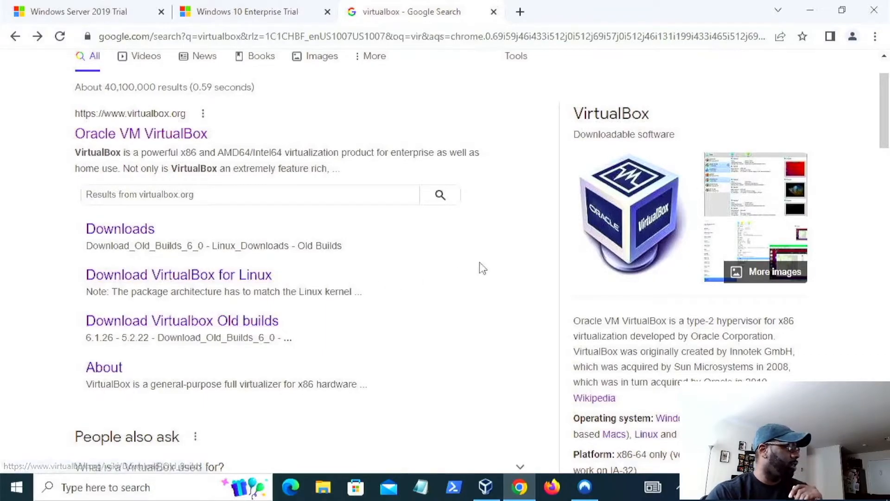
scroll(463, 411, up, 1)
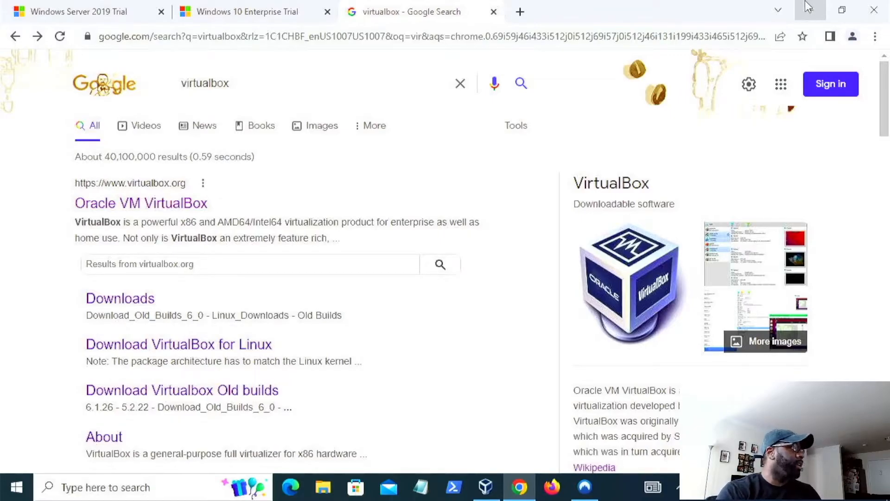
click(810, 5)
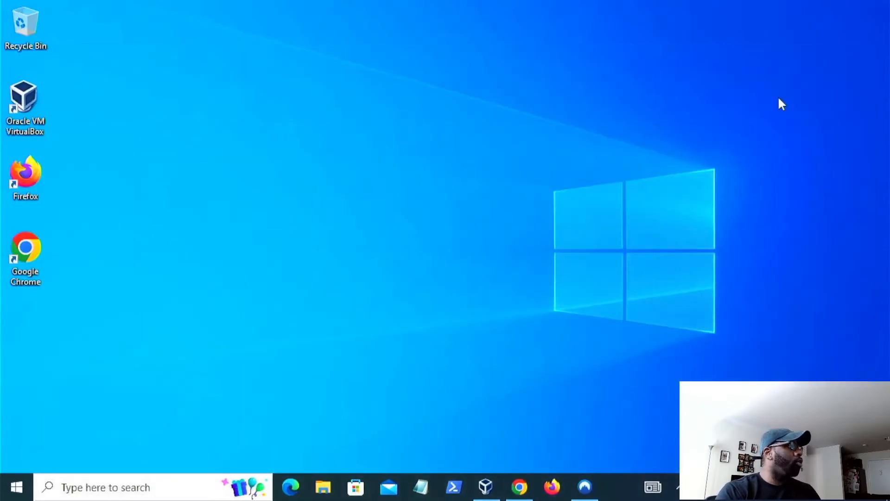
click(519, 487)
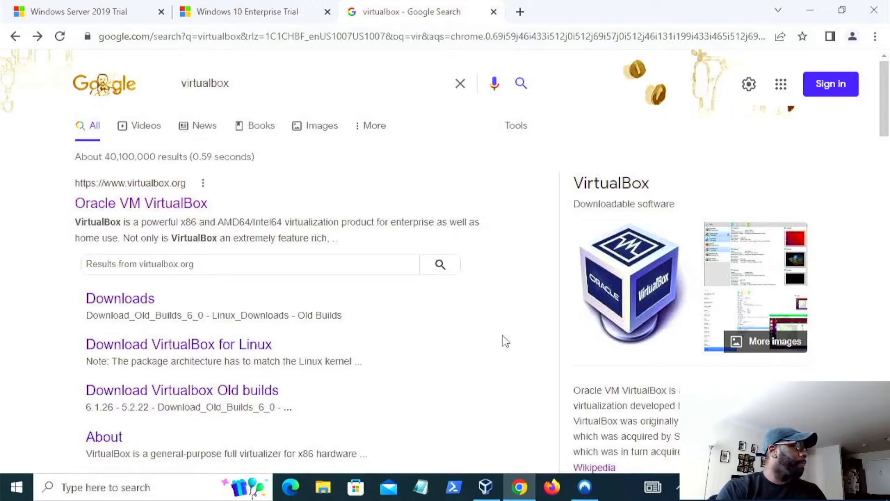
click(810, 11)
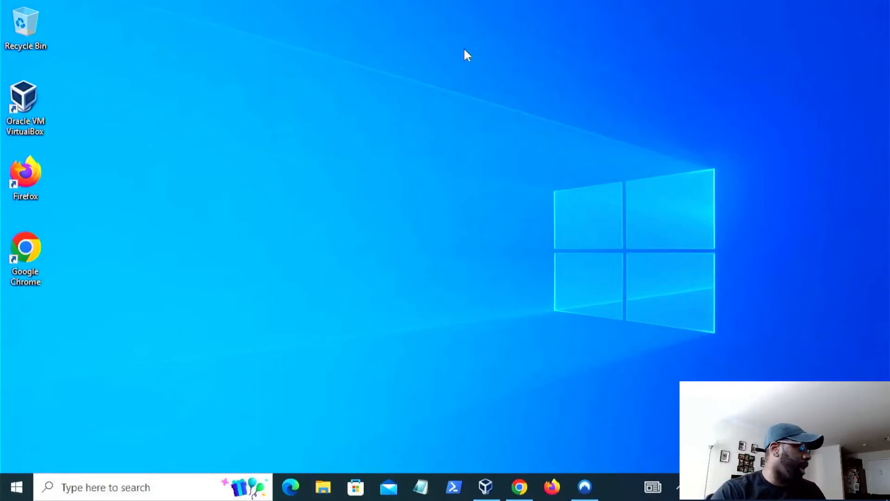
- Open the VirtualBox Manager, widen its window and move it to the upper-left of the desktop
click(485, 487)
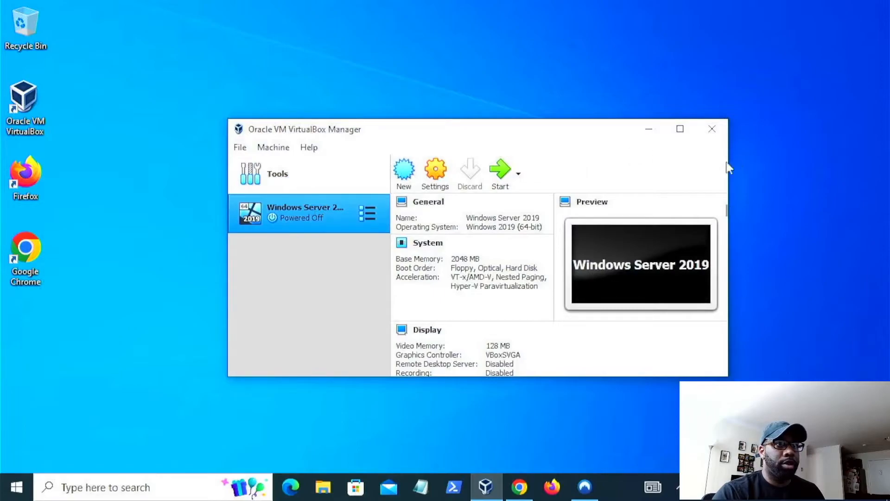
drag(729, 168, 780, 169)
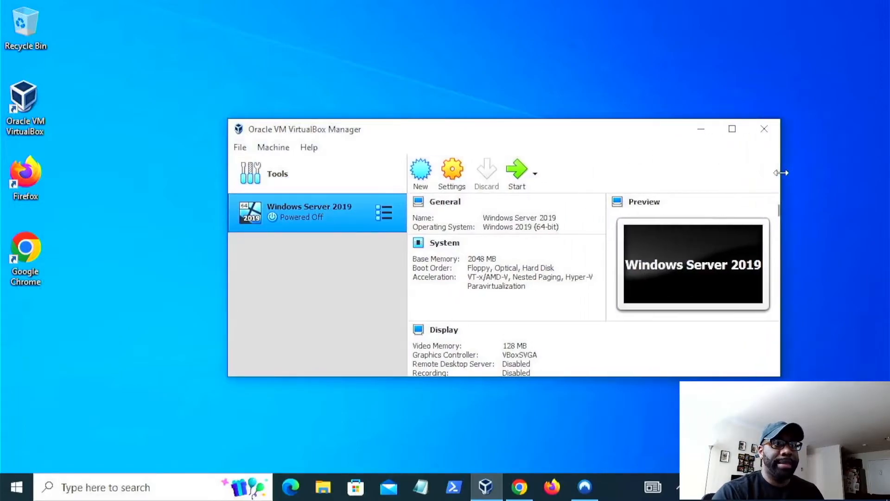
drag(411, 133, 234, 27)
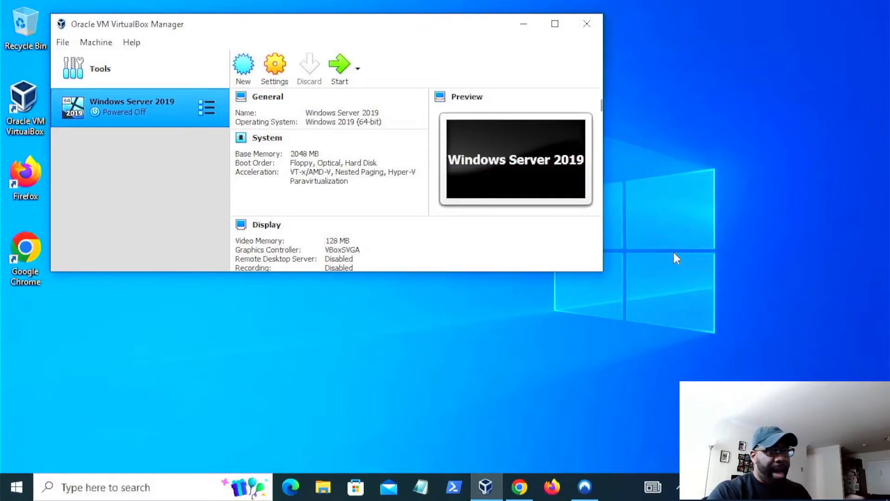
mouse_move(187, 83)
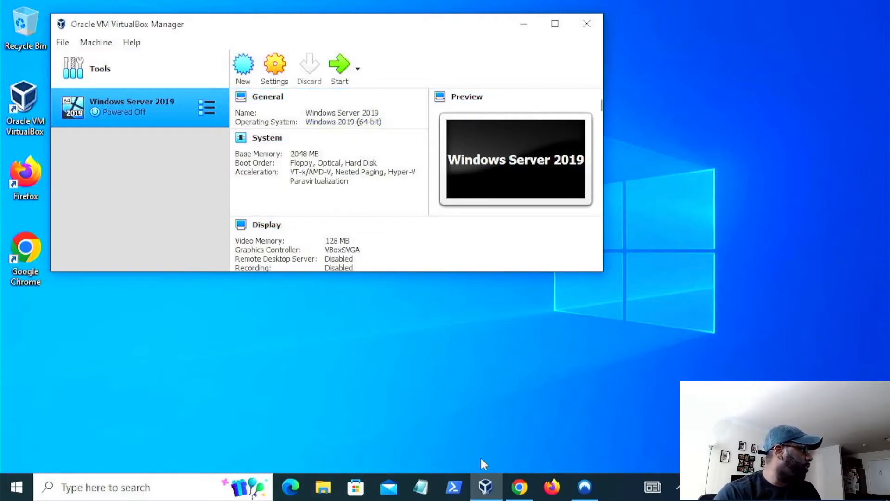
- Return to the browser and view the Windows Server 2019 Trial registration page
click(518, 488)
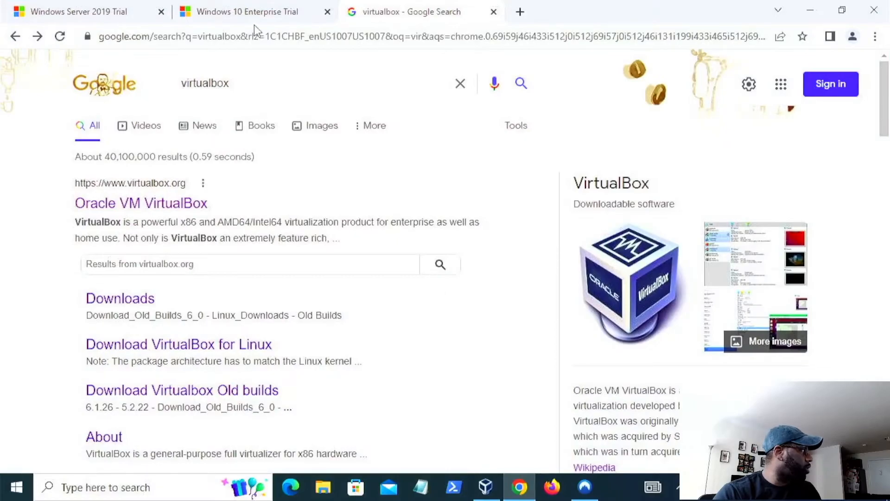
click(99, 11)
scroll(415, 253, down, 3)
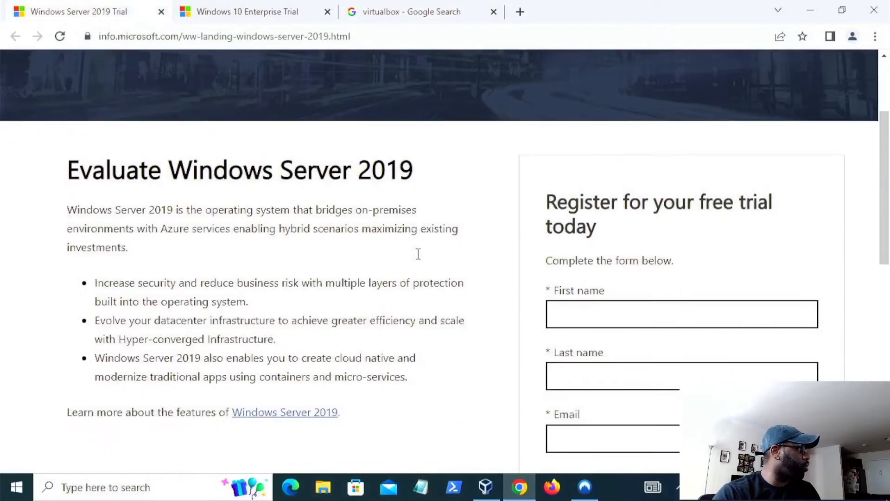
scroll(418, 254, up, 3)
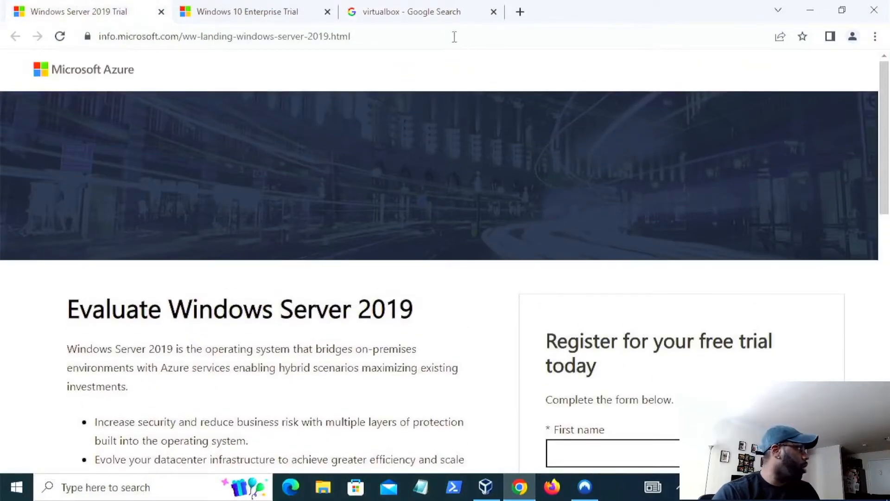
- Search Google for microsoft evaluation center and open the Microsoft Evaluation Center site
click(444, 12)
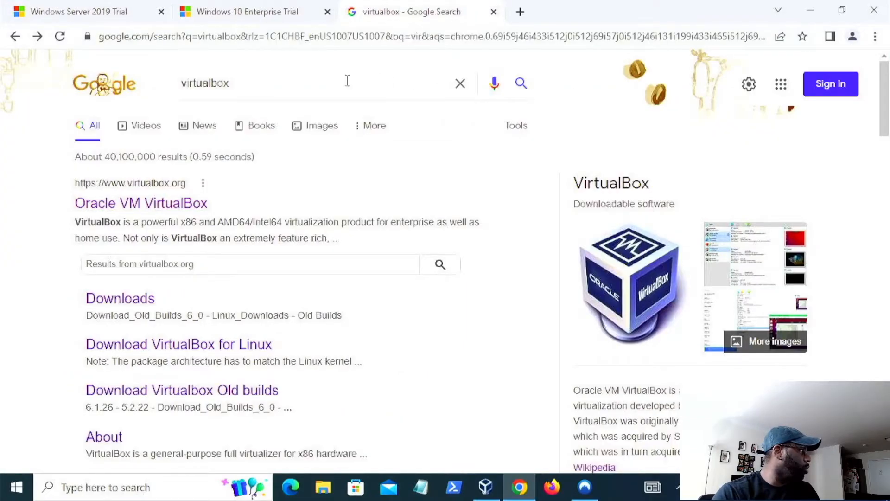
click(461, 85)
text(m)
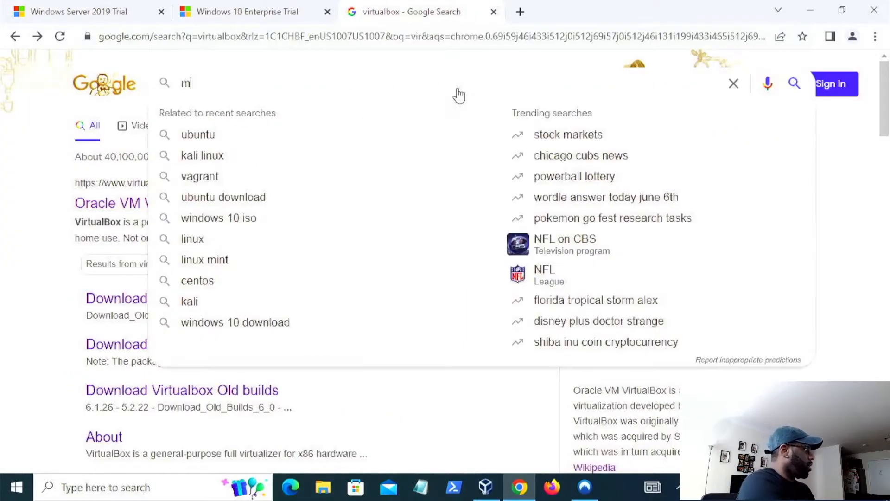
text(icrosot)
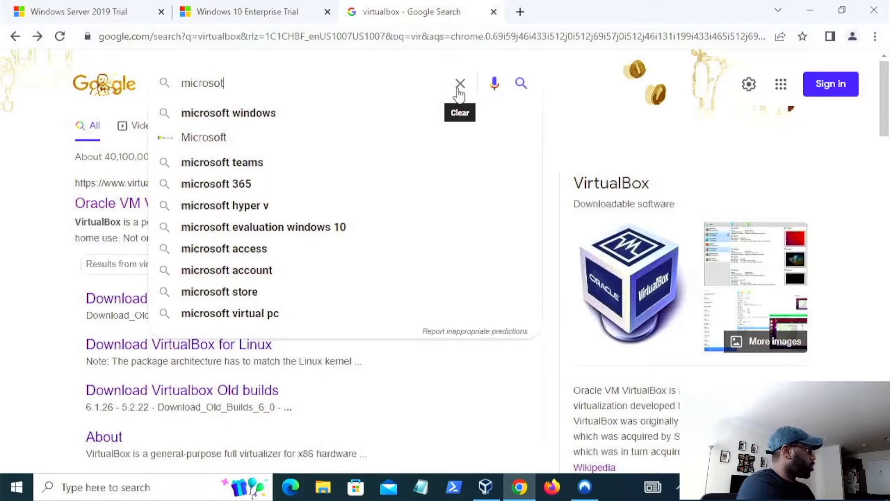
key(BackSpace)
text(ft)
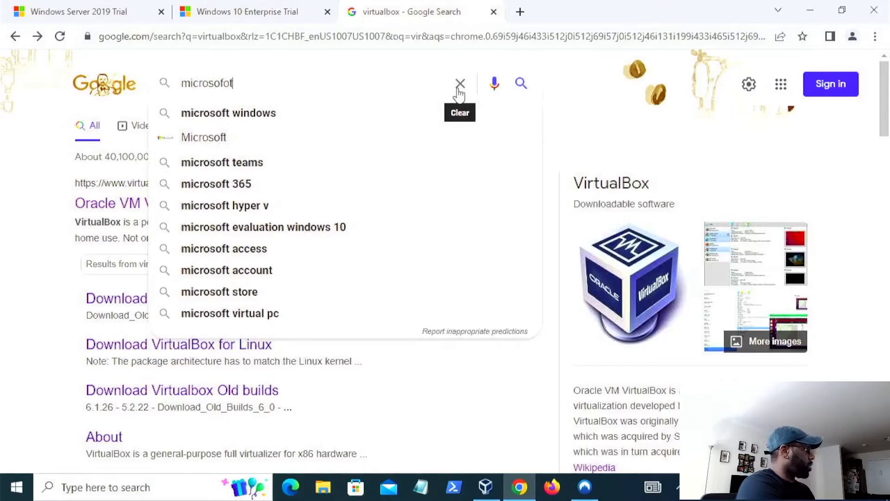
text( eva)
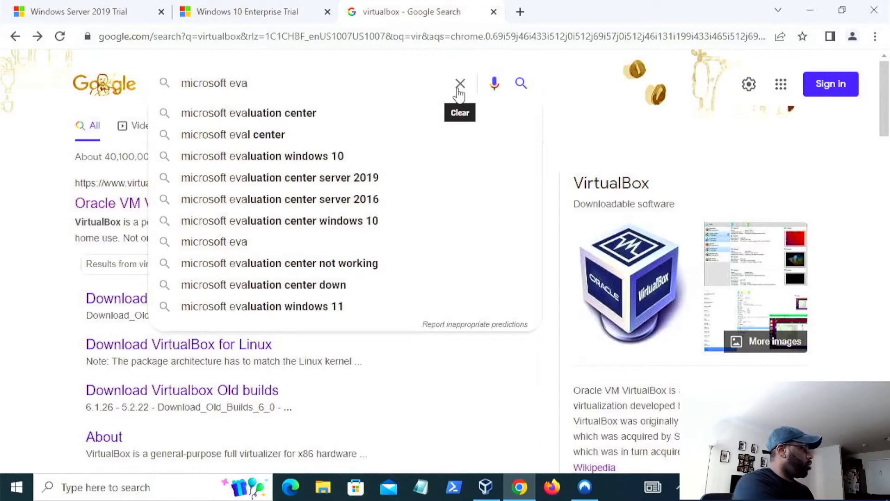
key(Down)
key(Return)
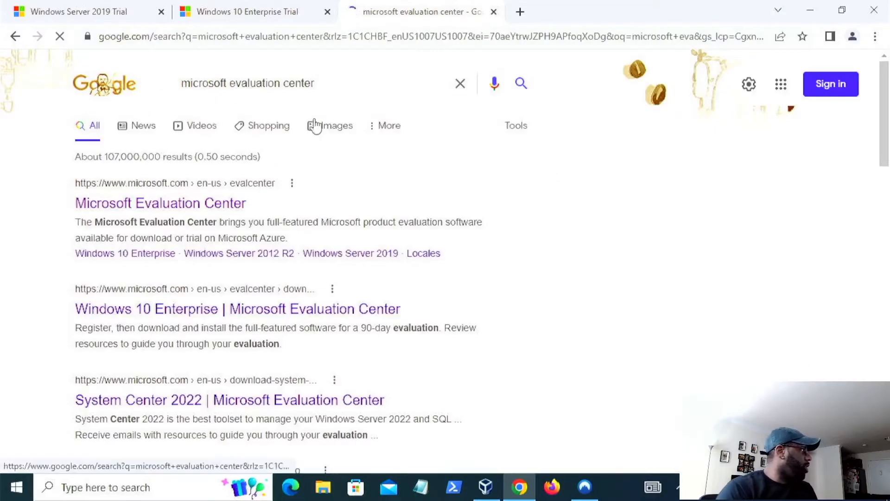
click(213, 204)
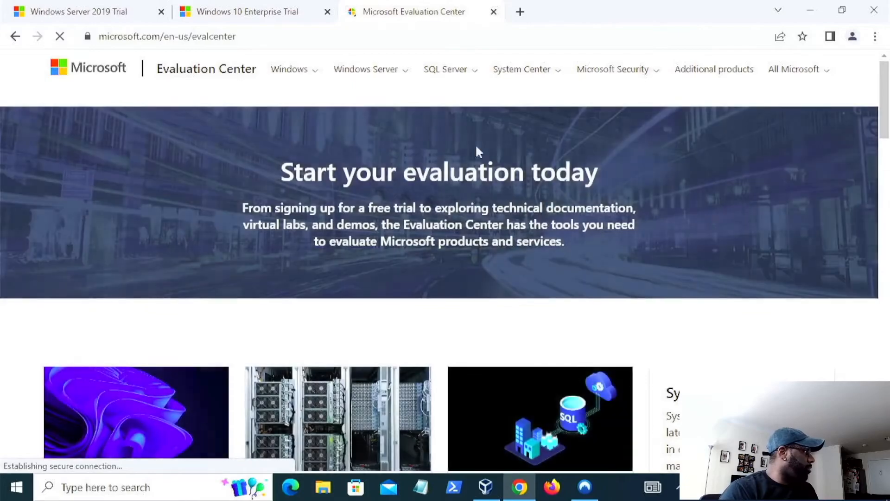
- Browse the Evaluation Center's Windows, Windows Server, SQL Server, System Center and Microsoft Security menus
click(315, 74)
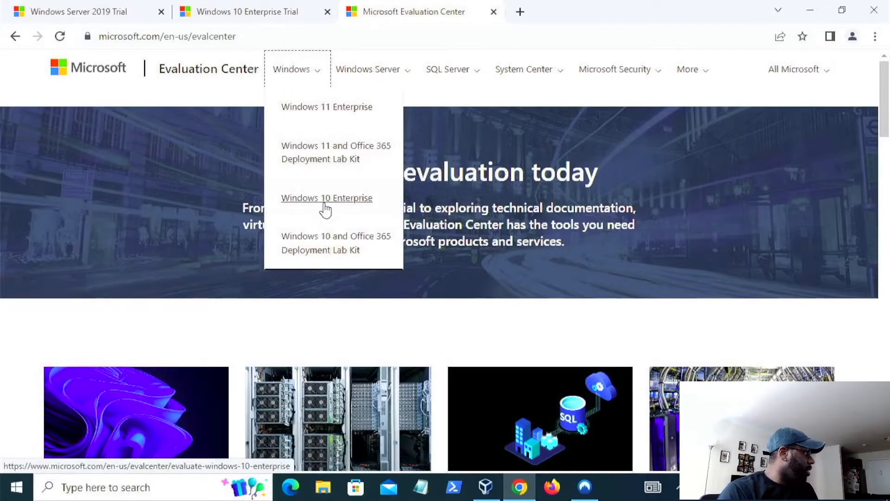
click(389, 75)
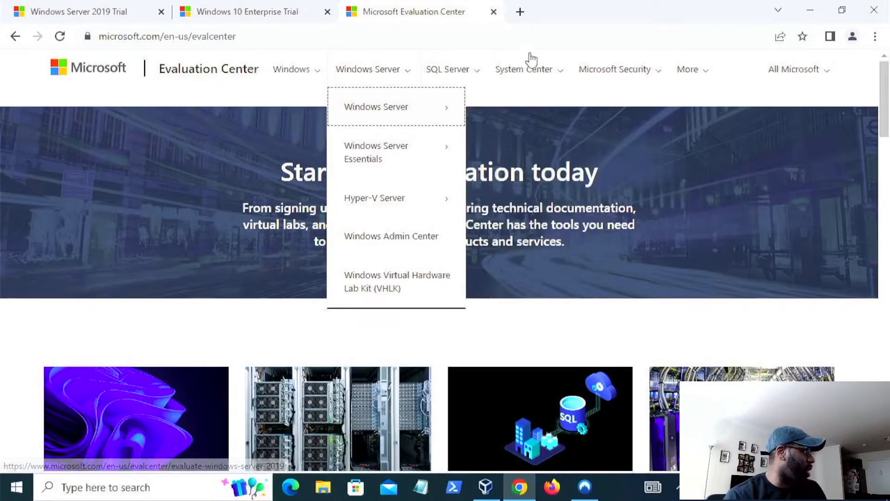
click(470, 74)
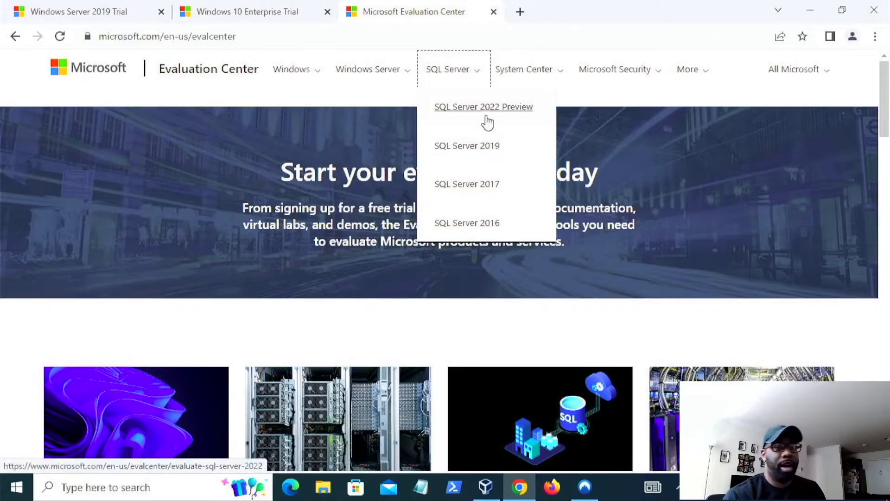
click(547, 77)
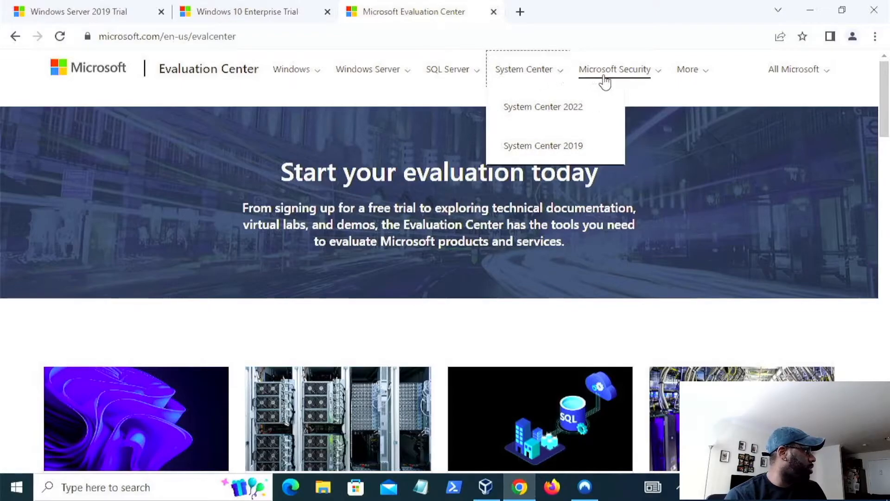
click(641, 79)
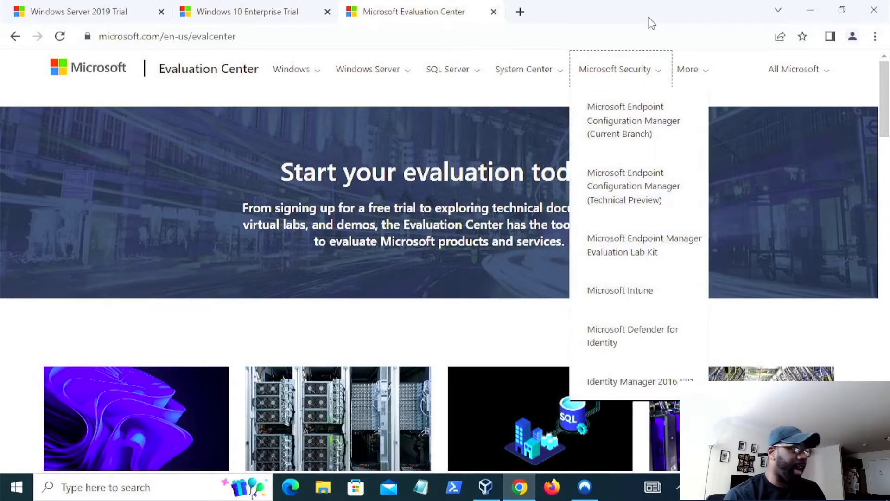
- Review the registration forms on the Windows Server 2019 Trial and Windows 10 Enterprise Trial tabs
click(103, 18)
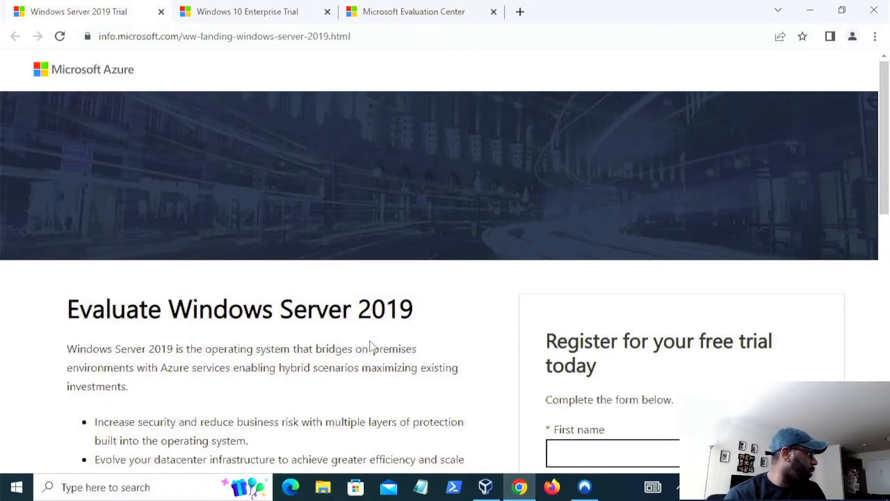
scroll(374, 345, down, 5)
scroll(376, 348, down, 3)
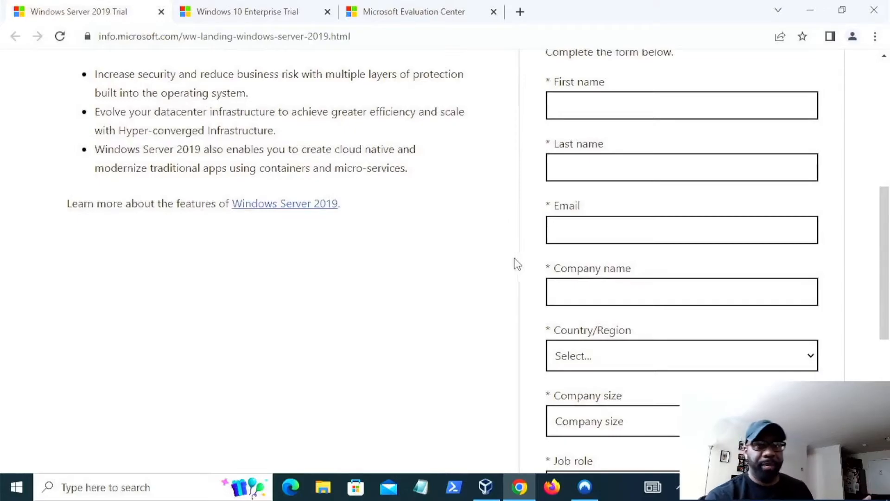
scroll(441, 241, down, 7)
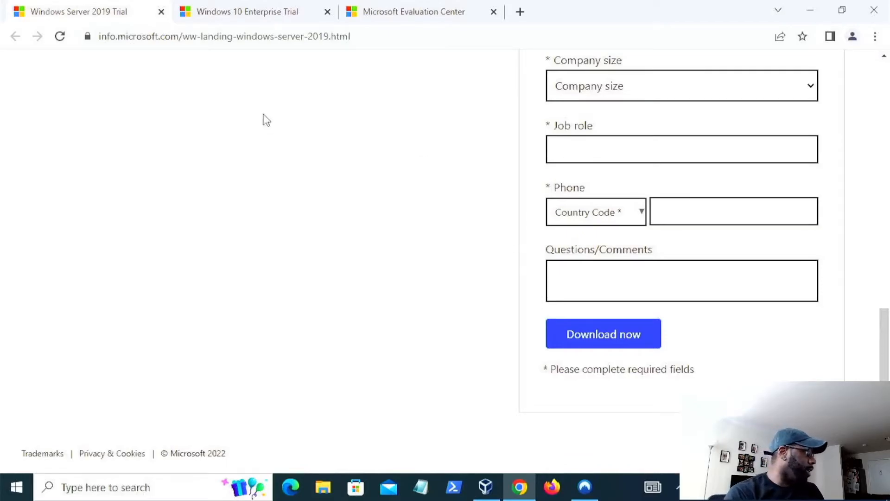
scroll(279, 148, up, 10)
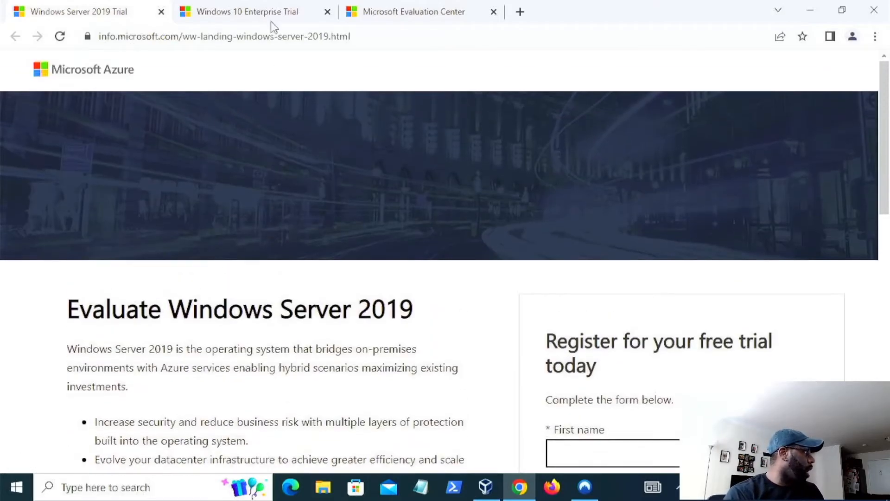
click(268, 13)
scroll(438, 231, down, 5)
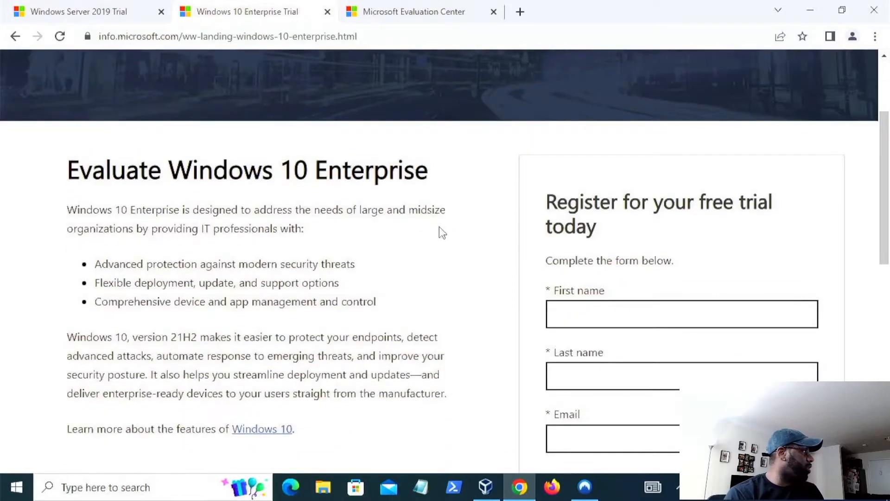
- Scroll through the Windows 10 Enterprise Trial registration form down to the Download now button and back
scroll(626, 286, down, 7)
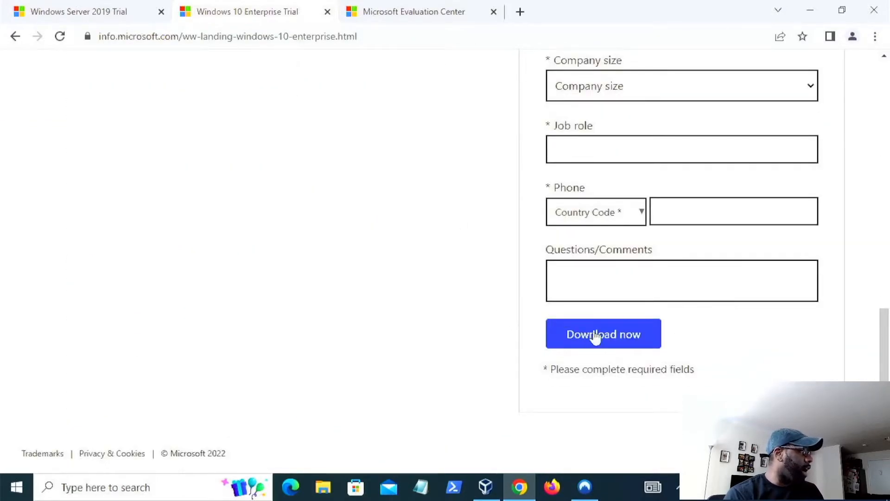
scroll(634, 343, up, 3)
scroll(592, 332, down, 4)
scroll(688, 182, up, 5)
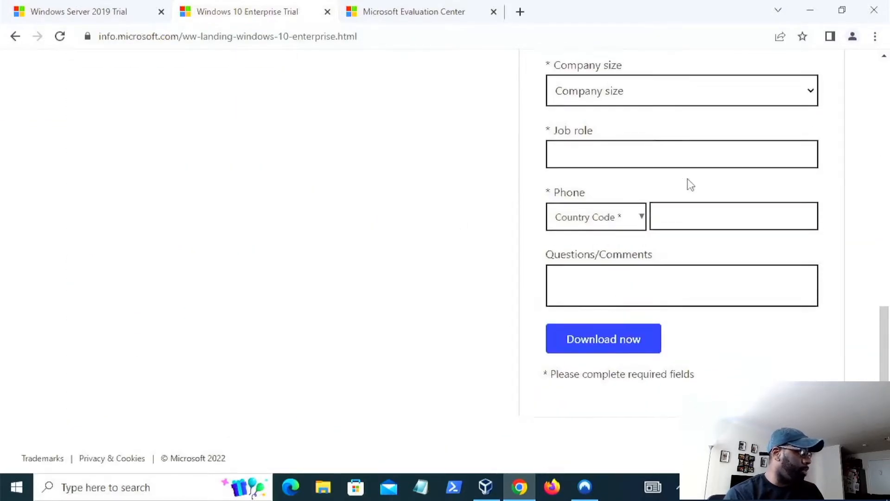
scroll(684, 224, down, 5)
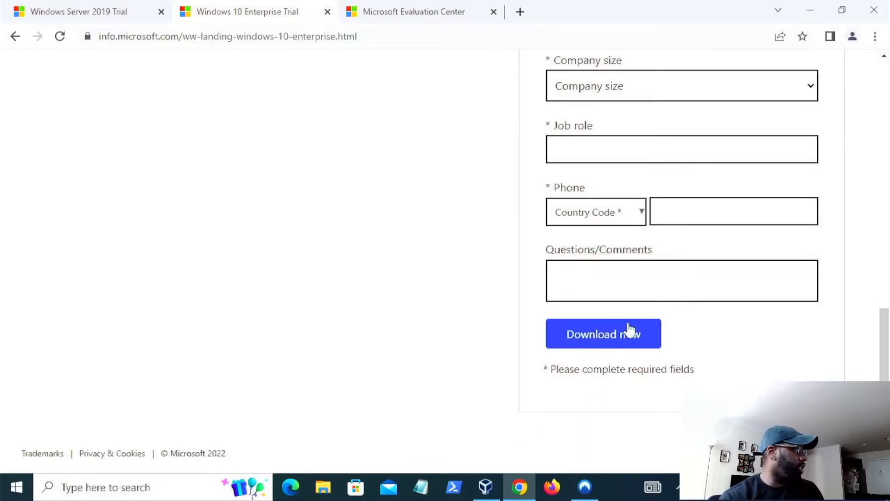
scroll(626, 330, up, 2)
scroll(621, 323, up, 2)
scroll(622, 304, down, 2)
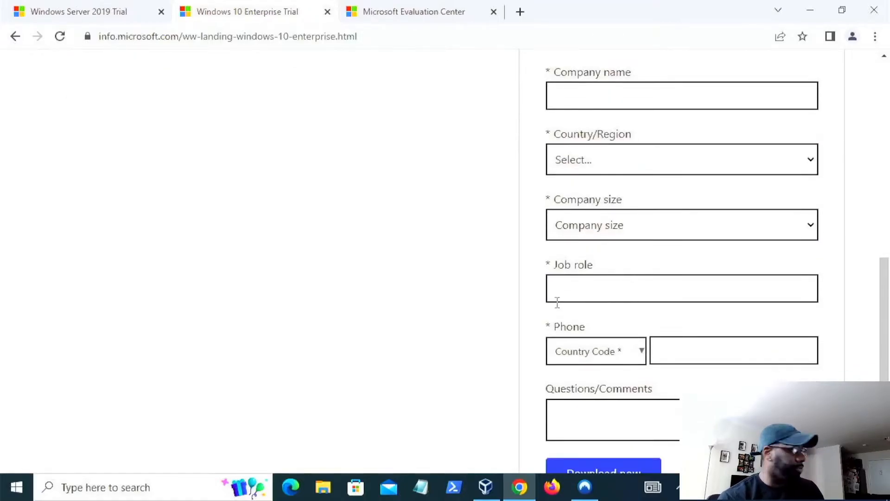
scroll(335, 264, up, 3)
scroll(334, 263, up, 5)
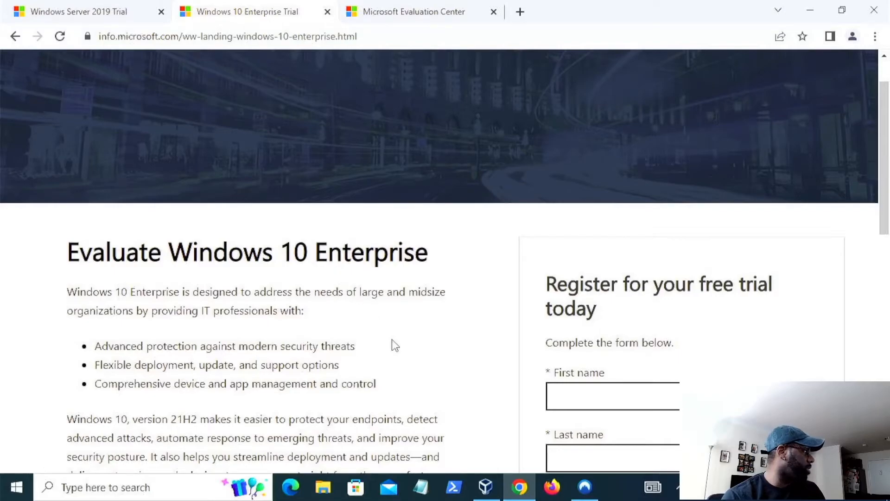
scroll(391, 347, down, 3)
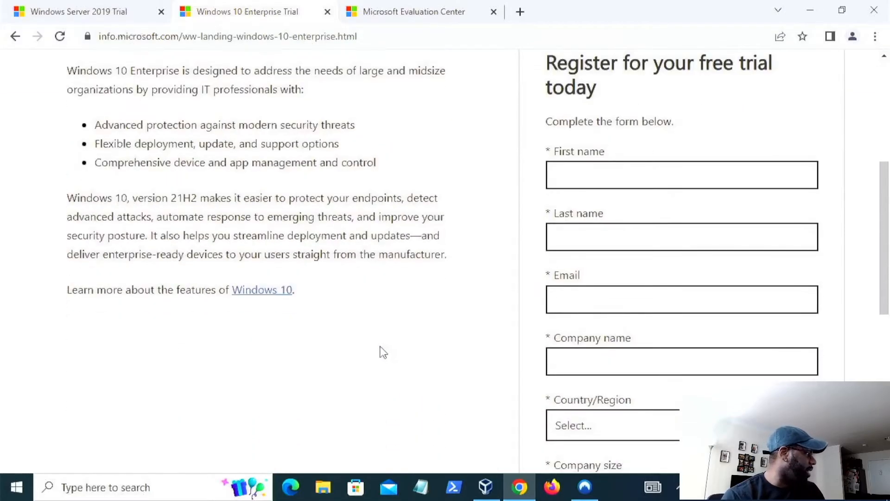
- Switch to the Windows Server 2019 Trial tab and review its registration form
click(110, 15)
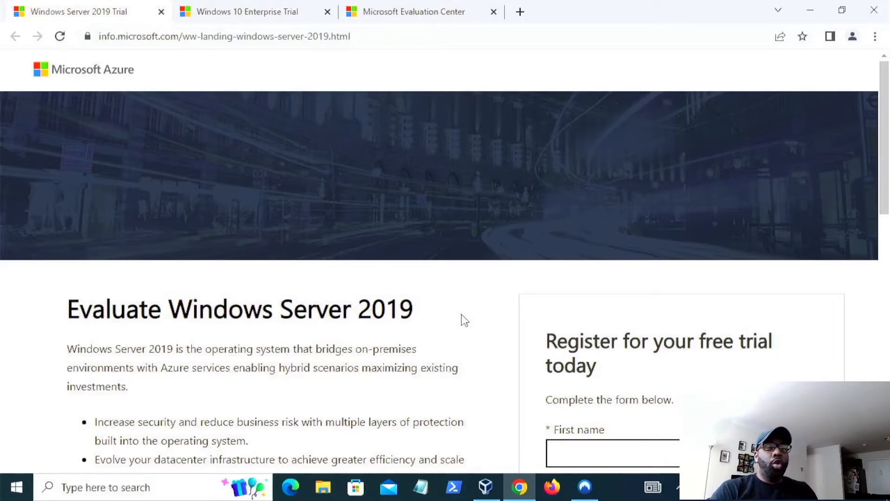
scroll(445, 320, down, 10)
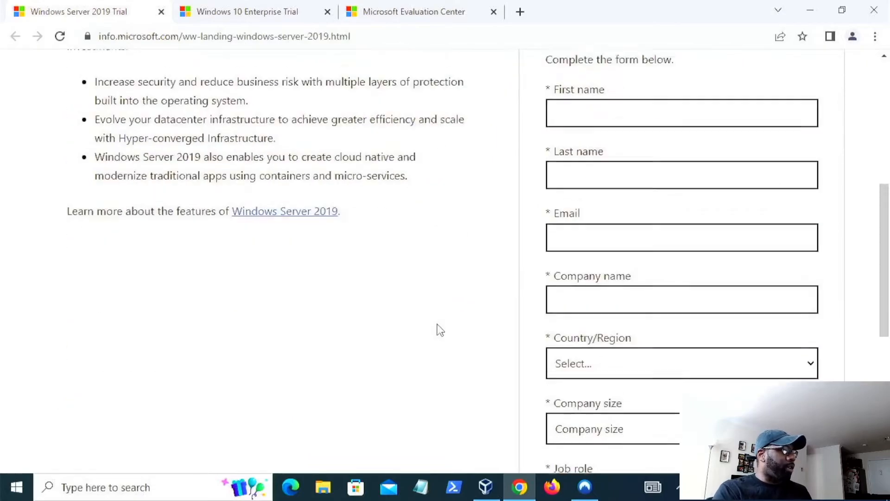
scroll(438, 323, up, 10)
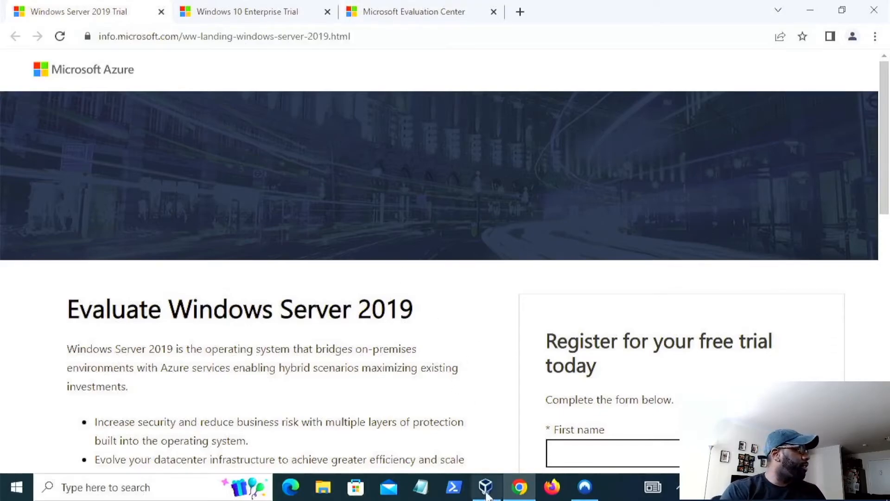
- Open Windows PowerShell and change into the downloads folder
click(454, 488)
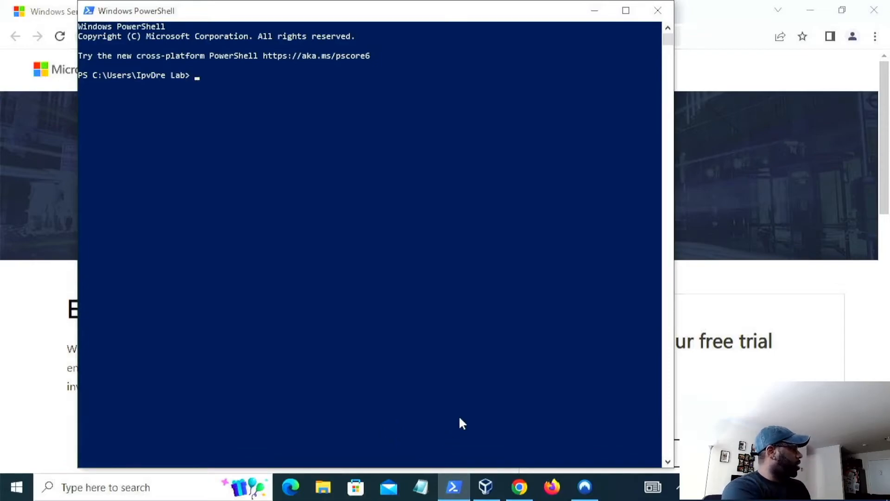
key(super+x)
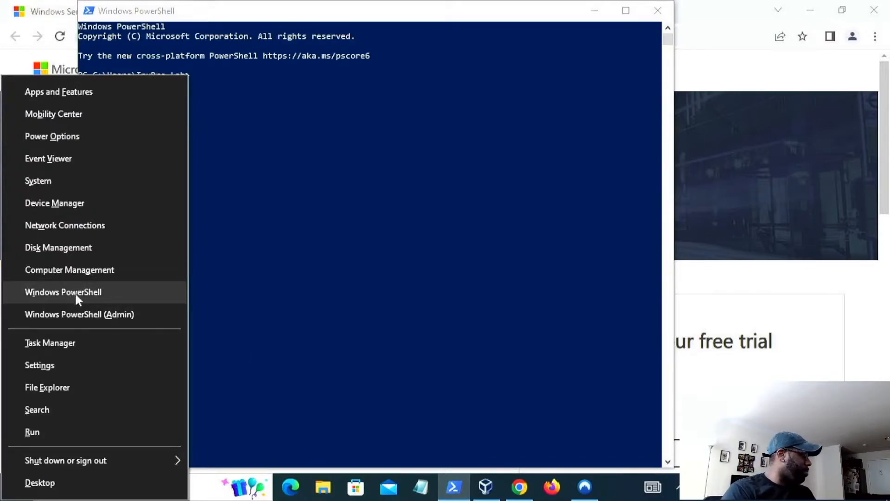
click(349, 147)
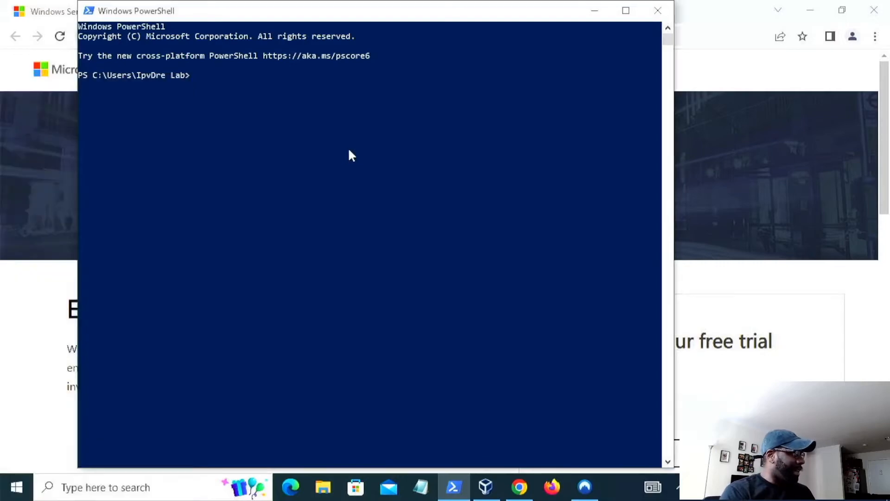
click(277, 85)
click(203, 75)
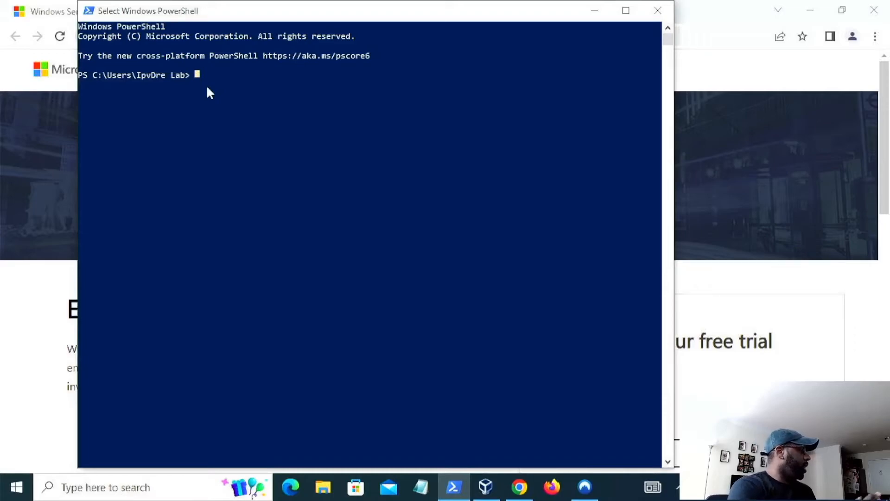
text(cd do)
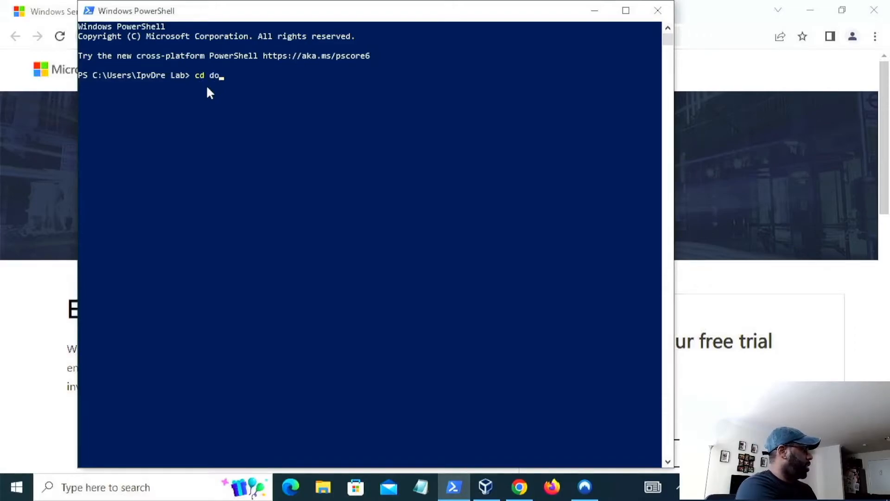
text(wnloads)
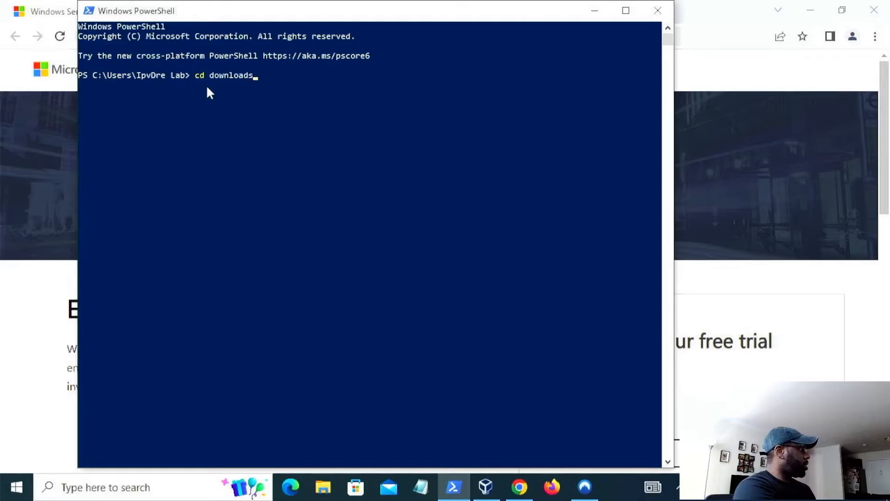
key(Return)
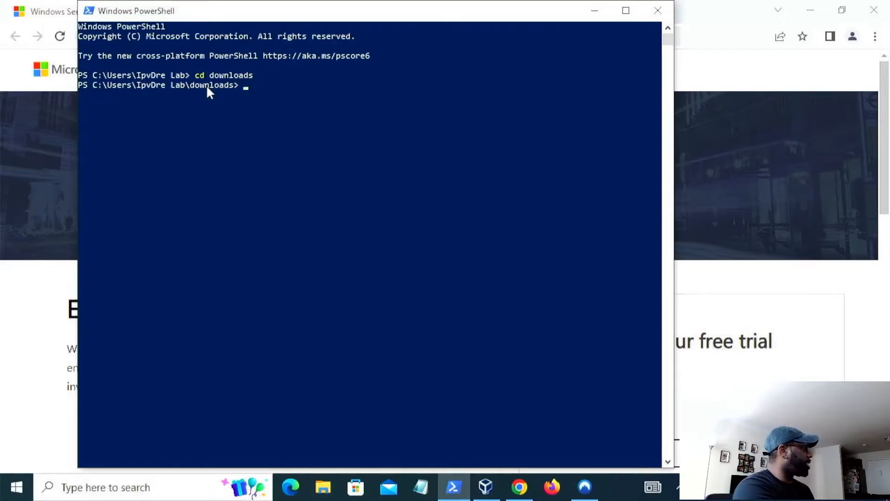
- Compute the hash of windows10eval.iso with get-filehash .\windows10eval.iso
text(get)
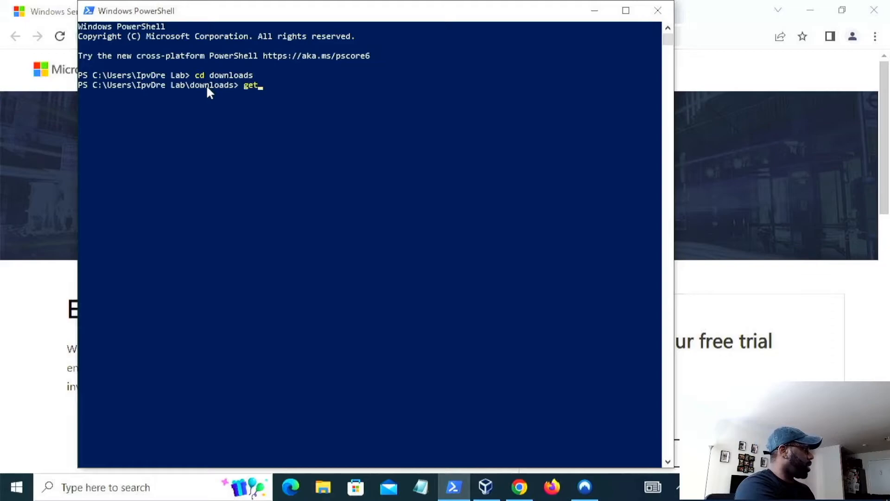
text(-fileh)
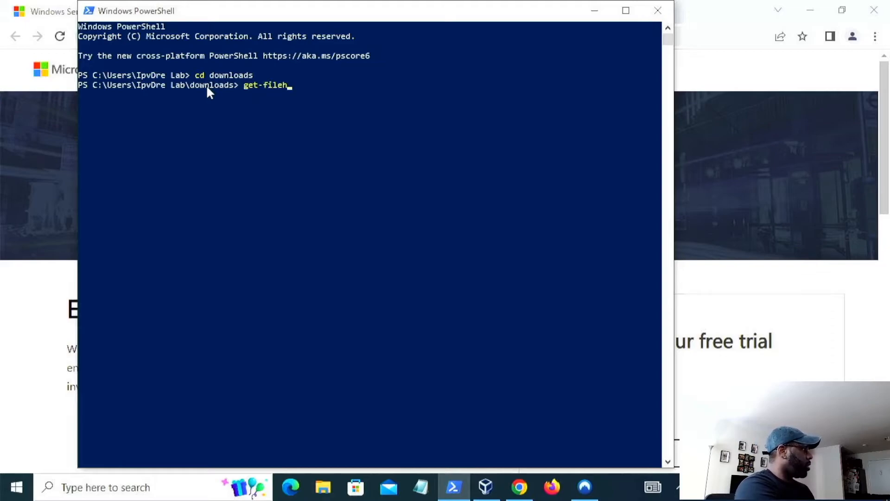
text(ash)
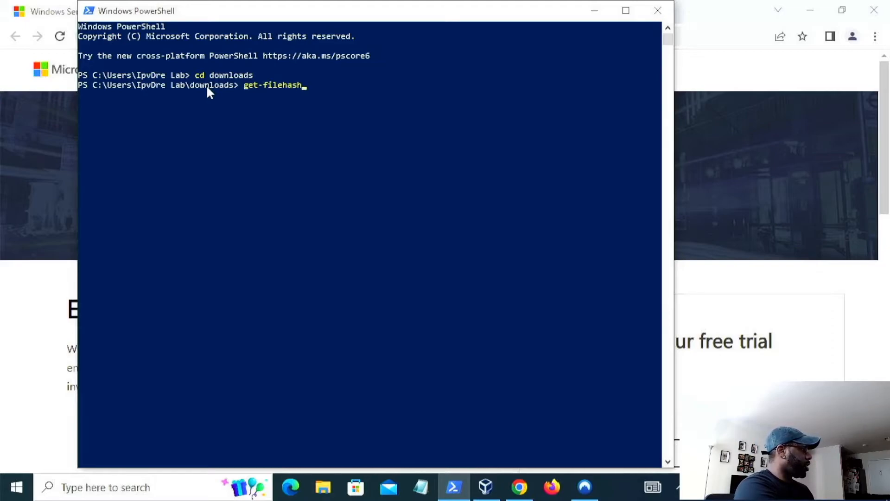
text( .\)
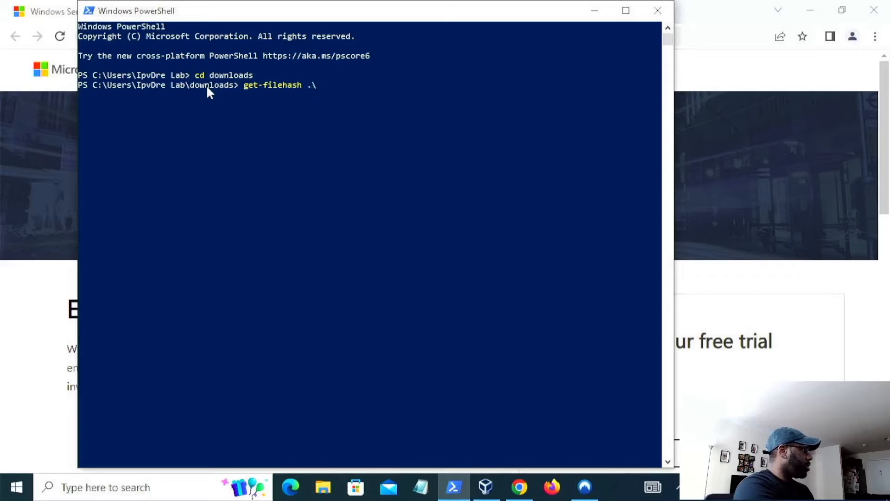
text(windo)
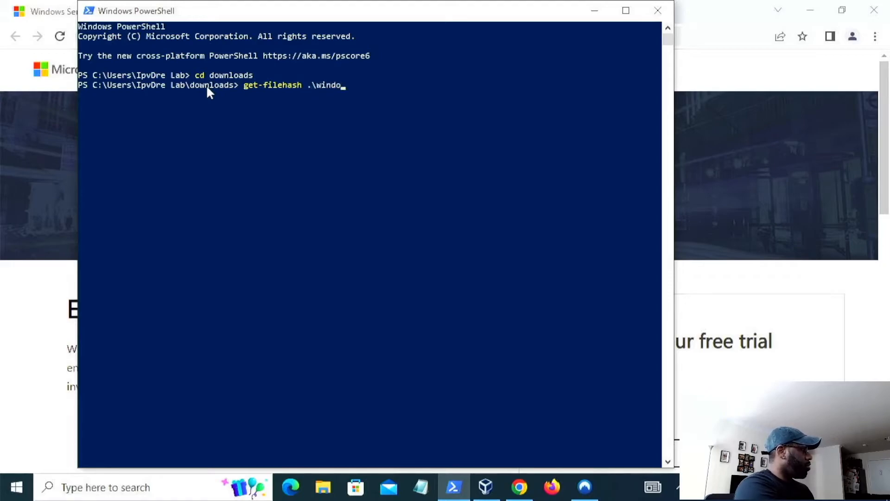
text(ws10)
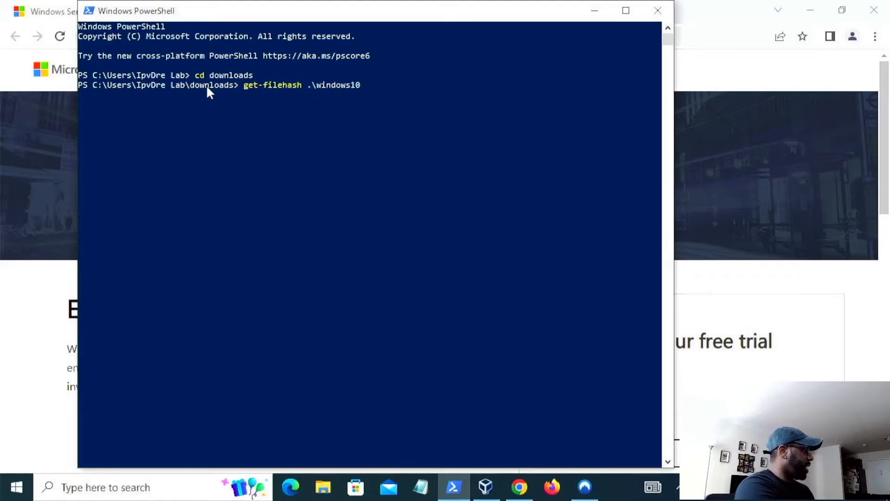
text(eval.iso)
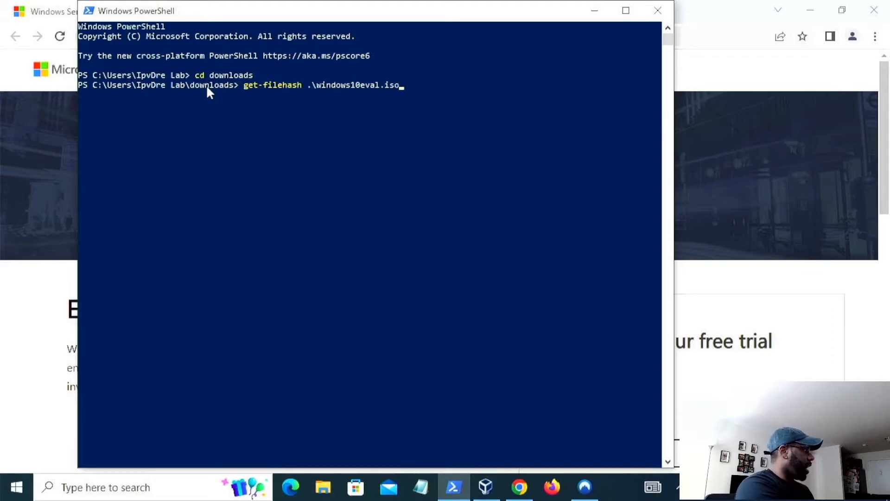
key(Return)
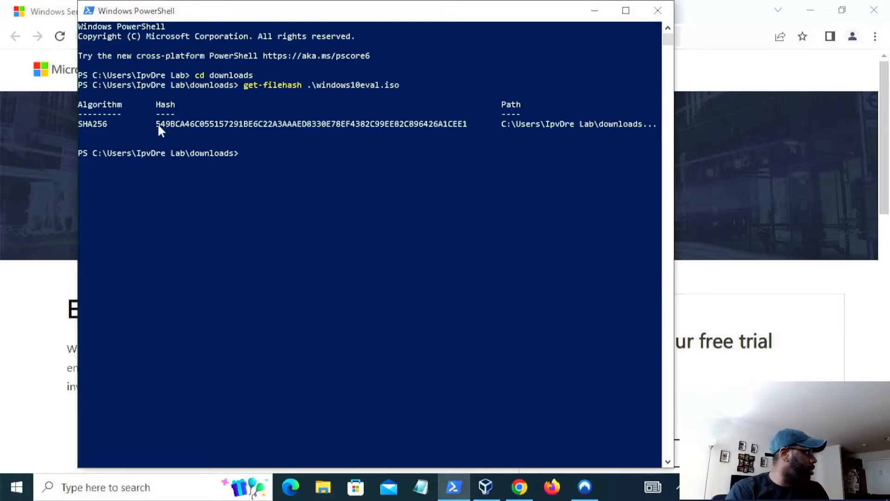
- Copy the SHA256 hash value from the output and close PowerShell
drag(152, 124, 463, 126)
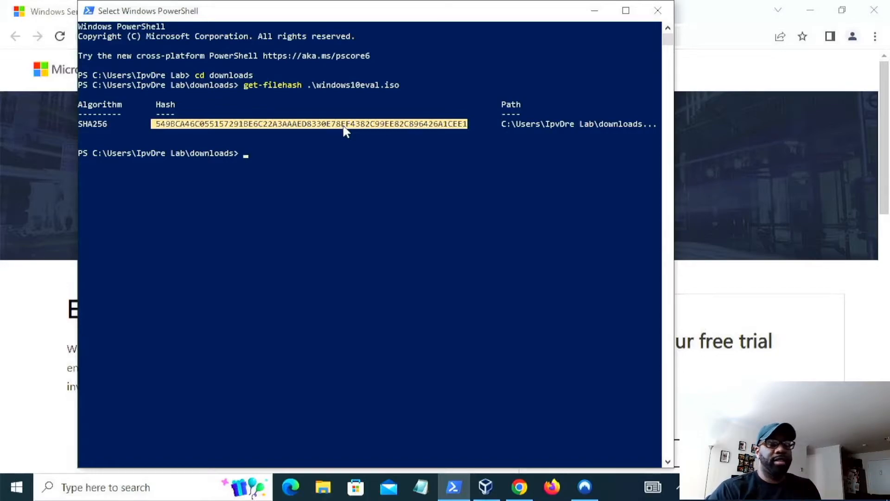
right_click(363, 163)
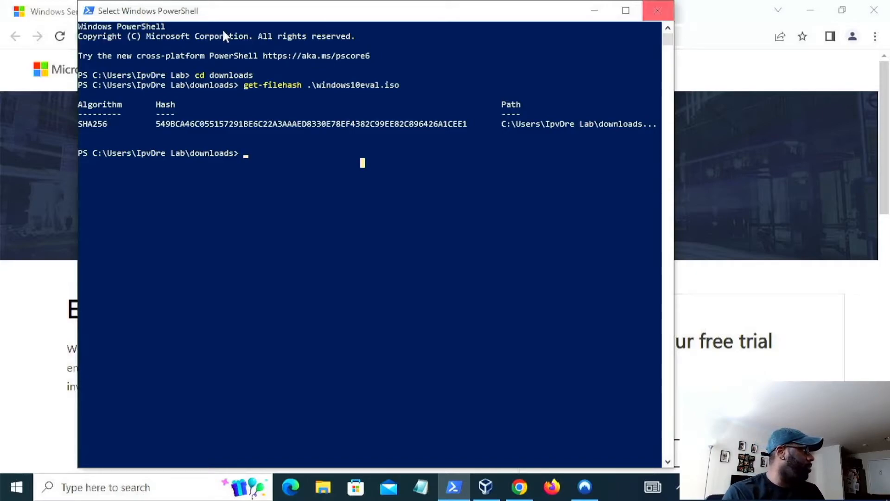
click(656, 12)
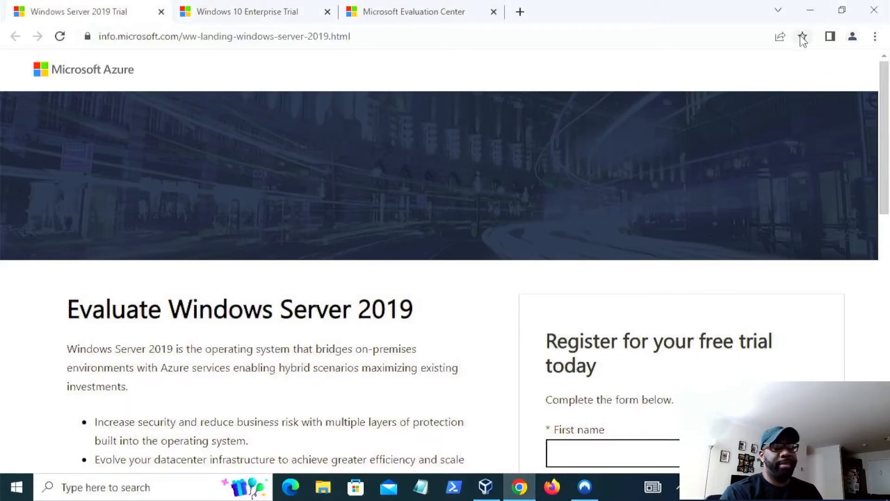
click(254, 12)
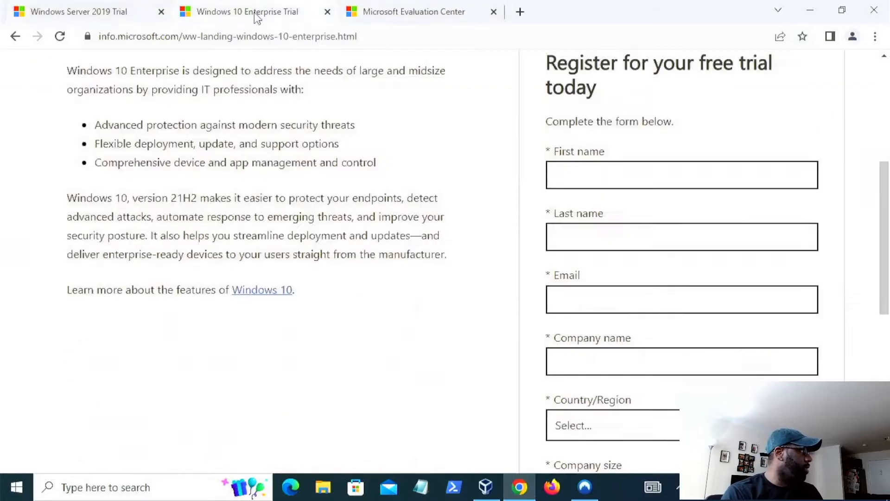
click(422, 13)
click(119, 11)
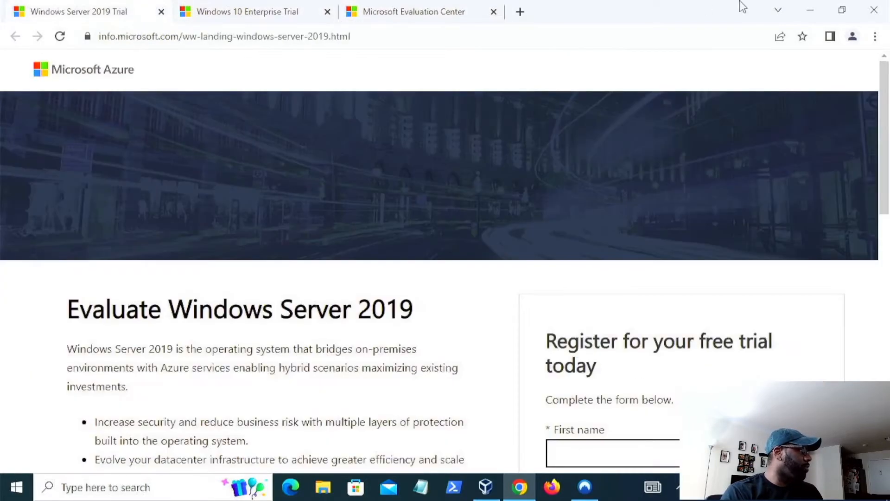
- Minimize the browser and try to create a new VirtualBox virtual machine named Windows Server 2019
click(820, 7)
mouse_move(377, 26)
mouse_down()
mouse_move(469, 27)
mouse_move(480, 120)
mouse_move(386, 37)
mouse_up()
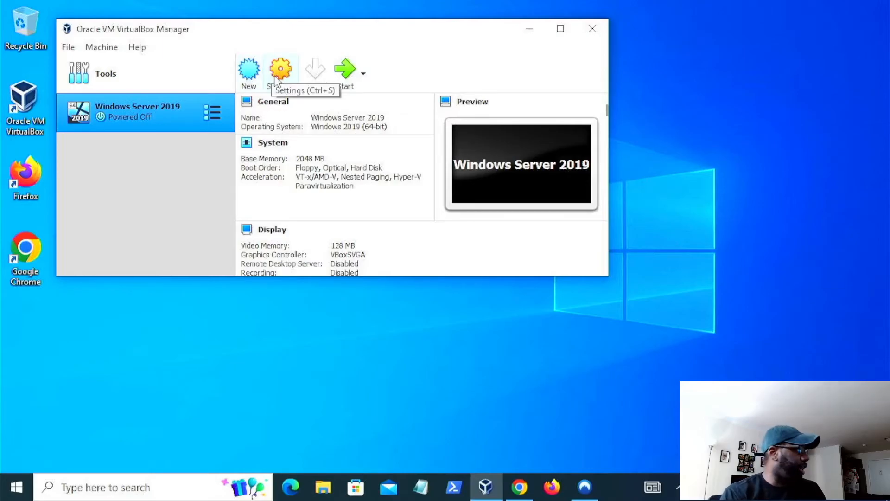
click(250, 77)
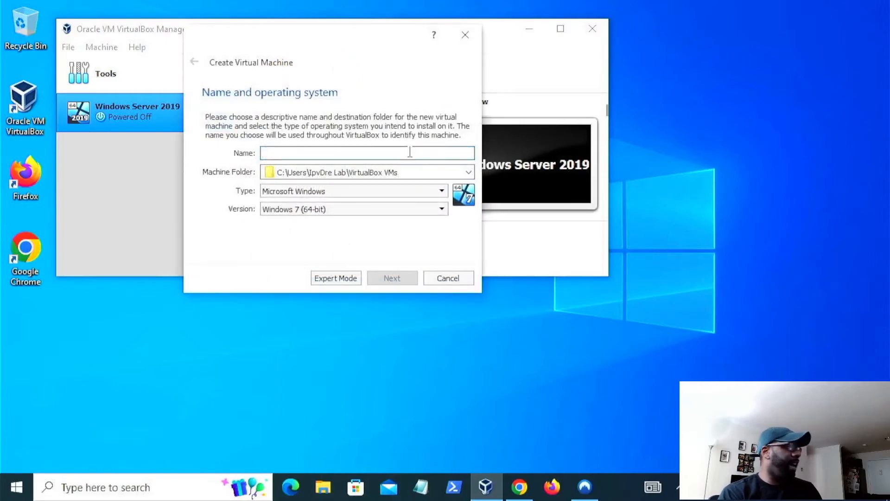
text(Windows)
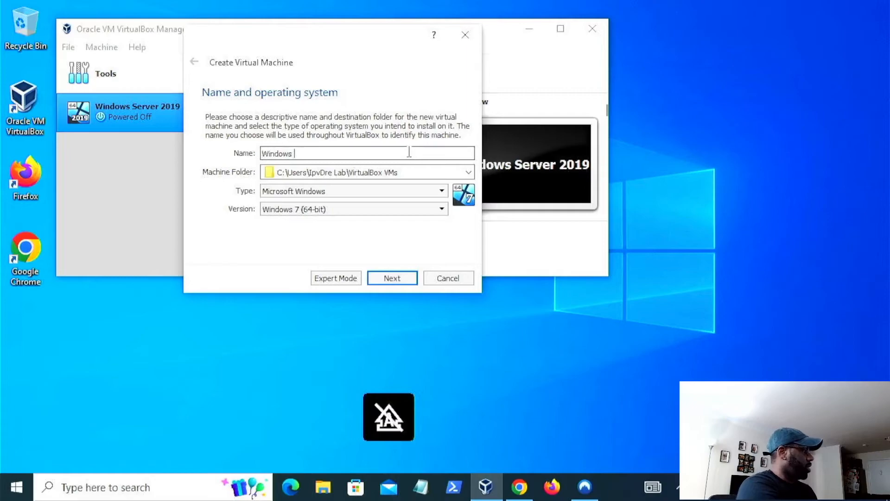
text( S)
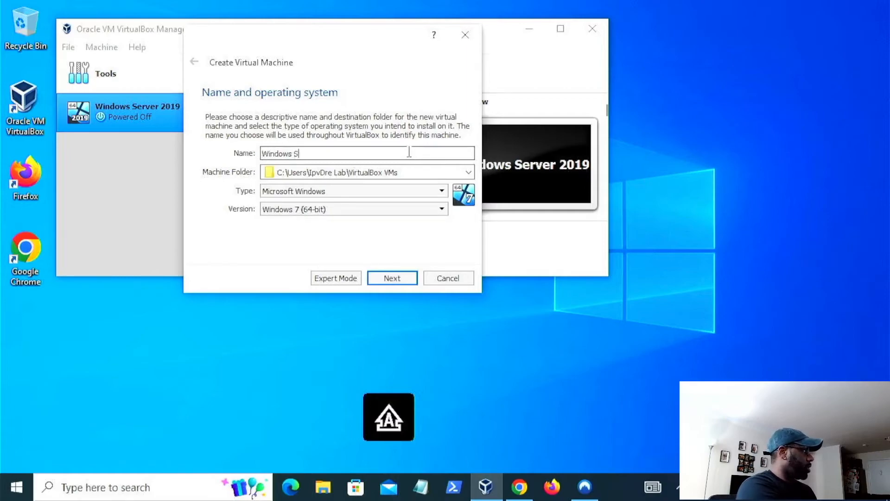
text(erver 2019)
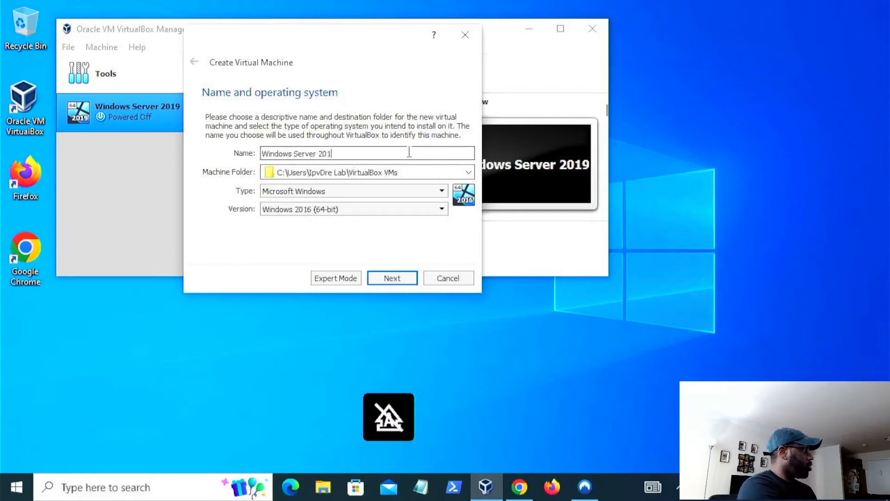
click(397, 277)
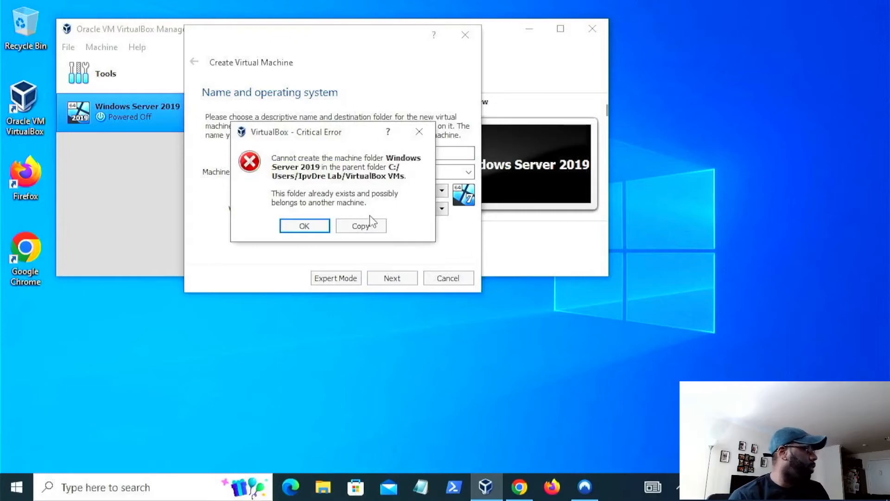
- Dismiss the error and shorten the new machine's name to Windows Server
click(420, 134)
key(BackSpace)
key(BackSpace)
key(BackSpace)
key(BackSpace)
key(BackSpace)
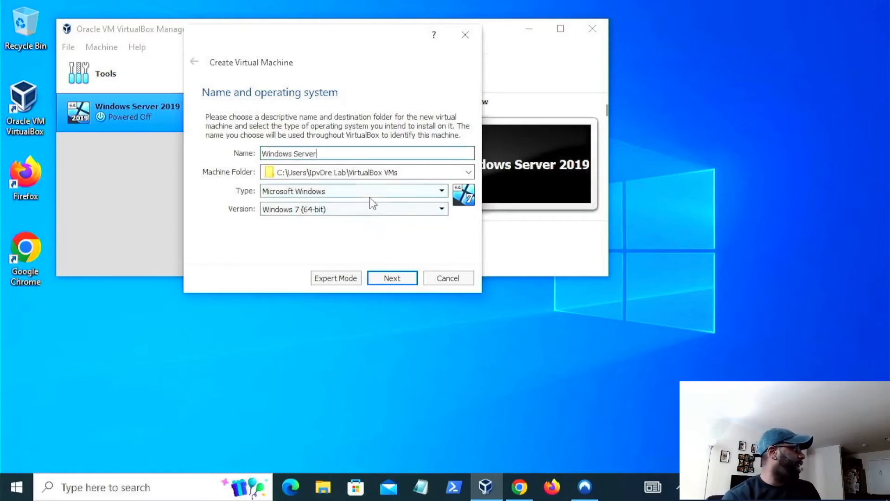
click(392, 278)
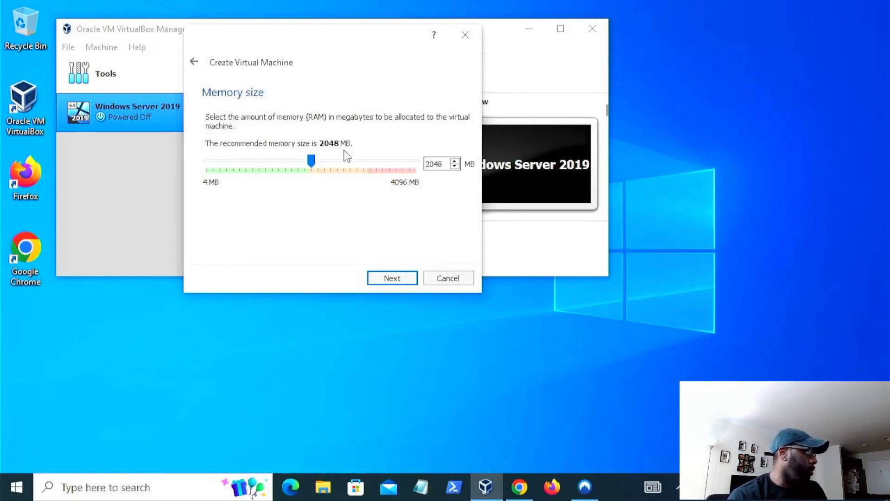
- Keep 2048 MB of memory and create the machine with a dynamically allocated 32 GB VDI hard disk
click(410, 277)
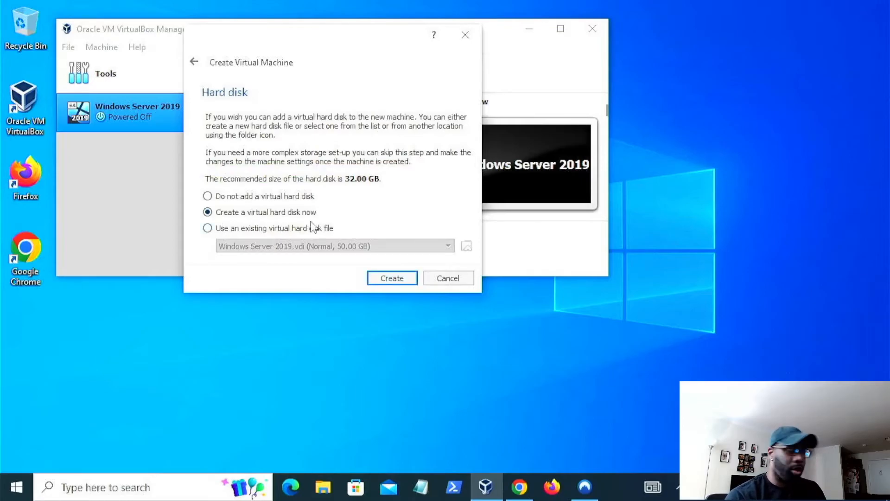
click(392, 279)
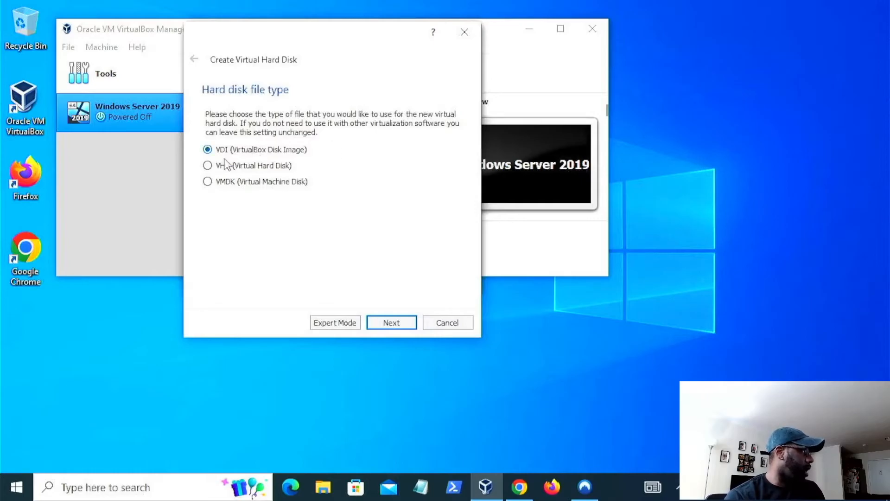
click(393, 324)
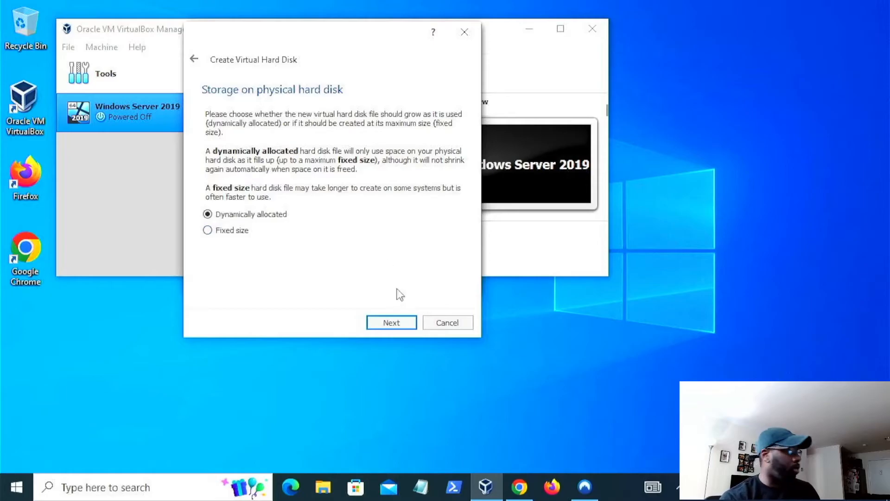
click(397, 322)
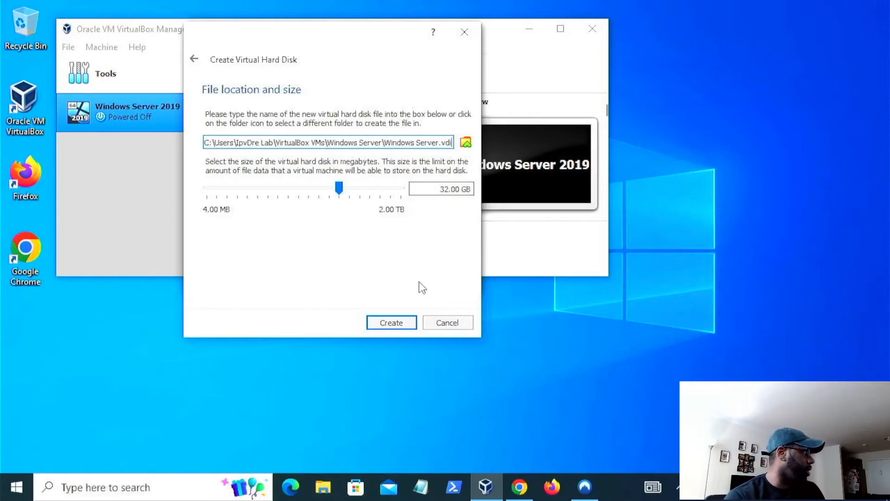
click(401, 322)
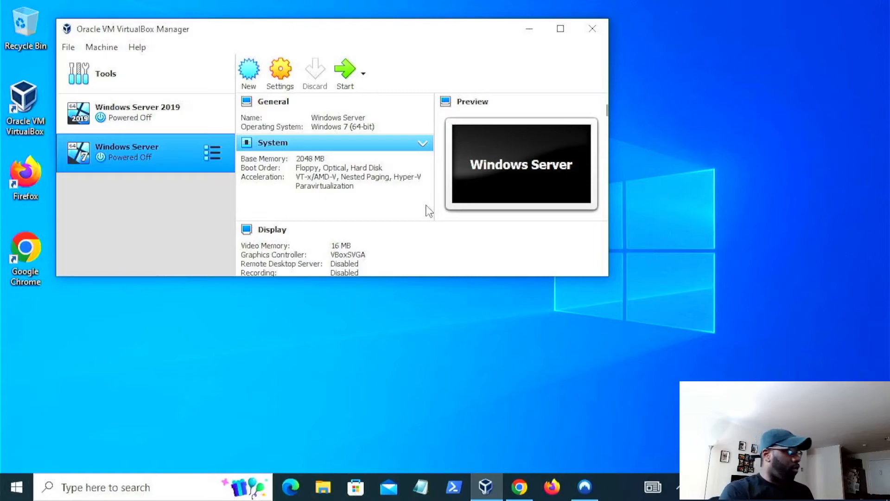
- Open the Windows Server machine's settings and set its video memory to 128 MB
drag(432, 276, 458, 446)
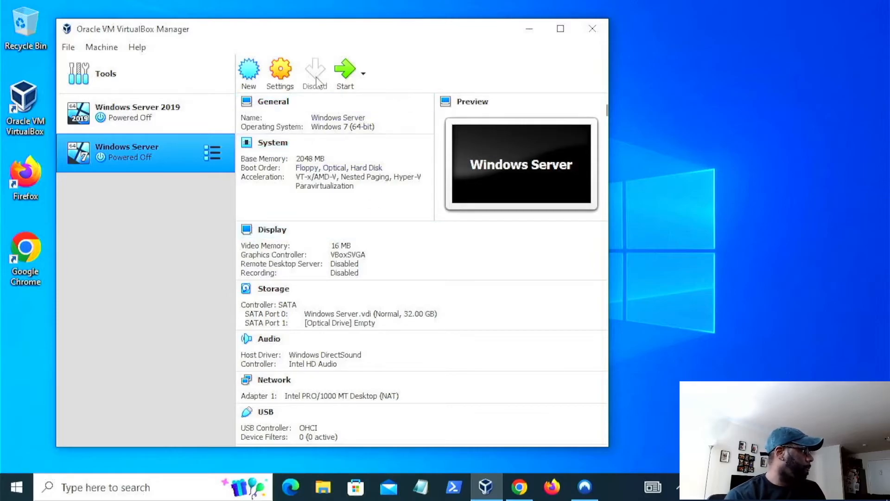
click(285, 77)
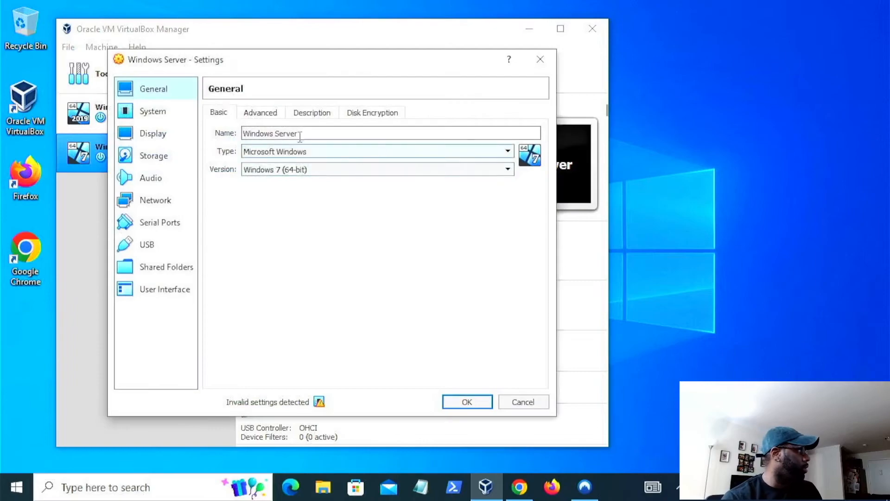
click(163, 202)
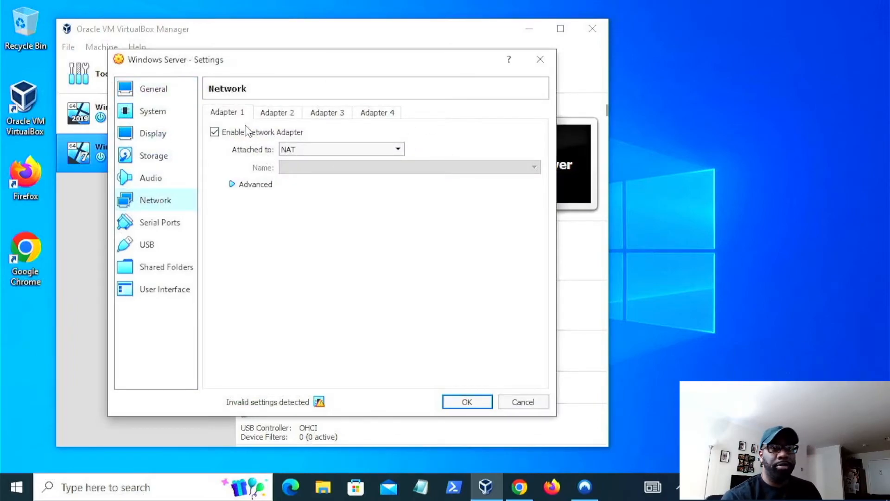
click(354, 149)
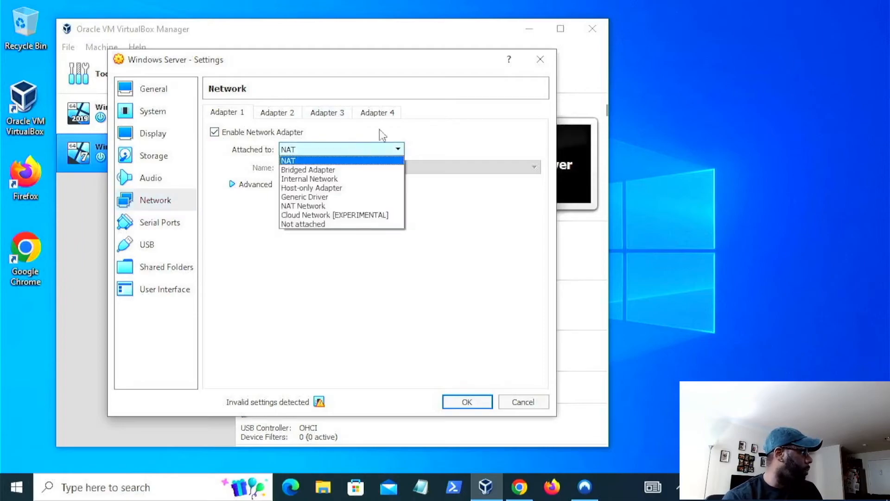
click(474, 128)
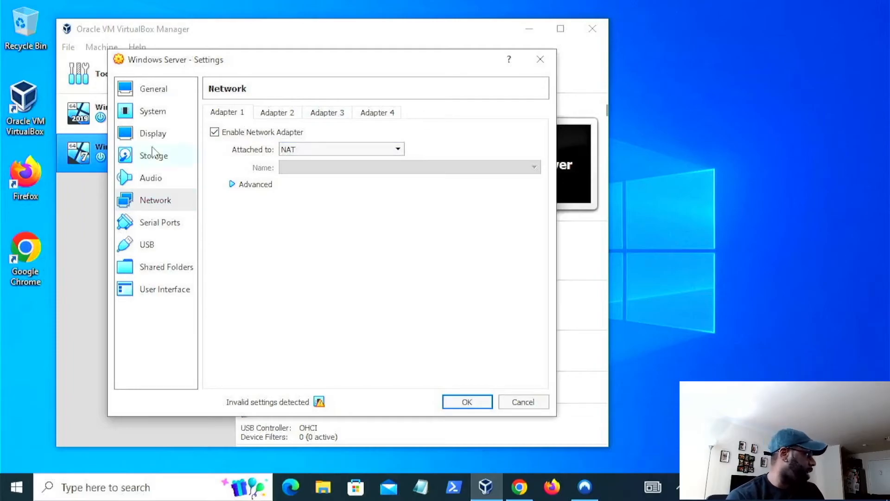
click(171, 108)
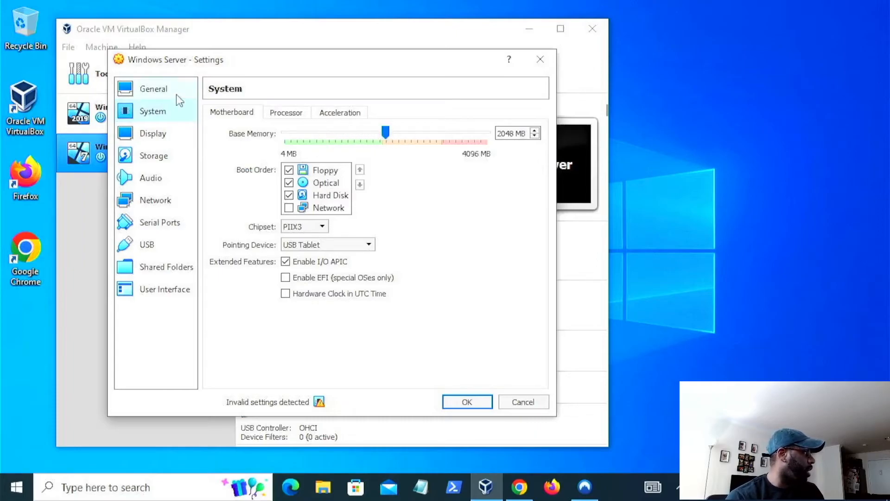
click(159, 91)
click(160, 114)
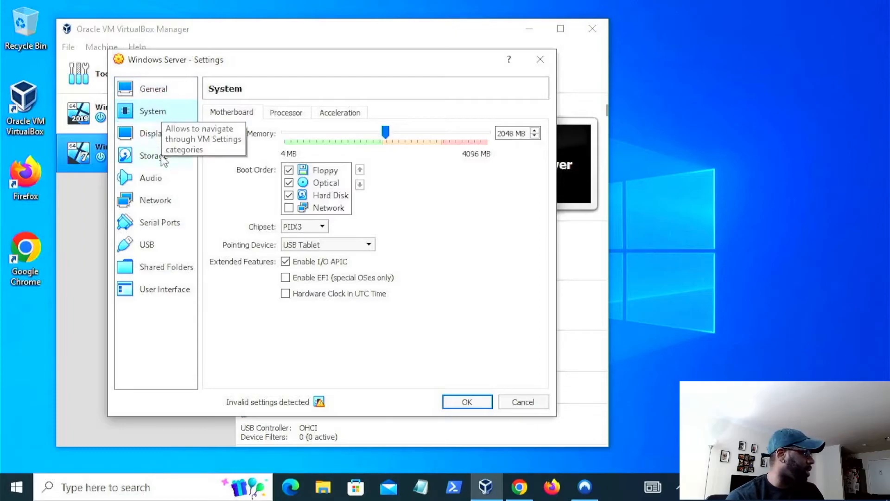
click(149, 136)
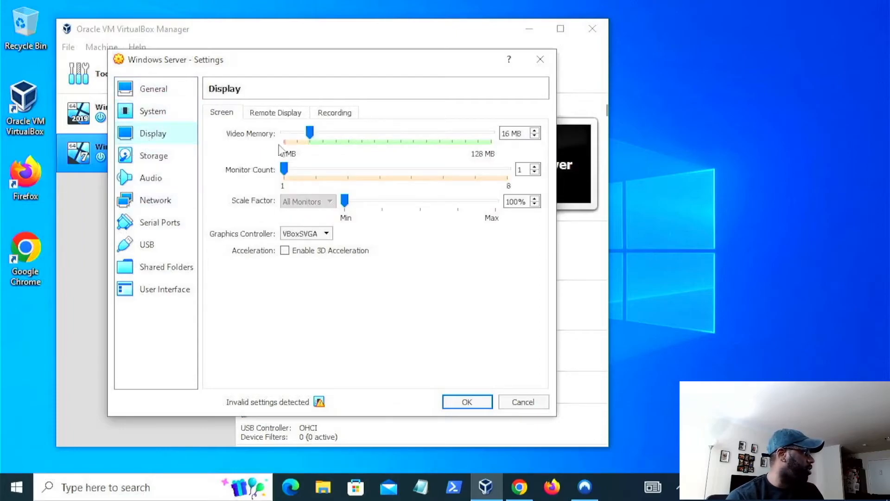
drag(313, 133, 510, 148)
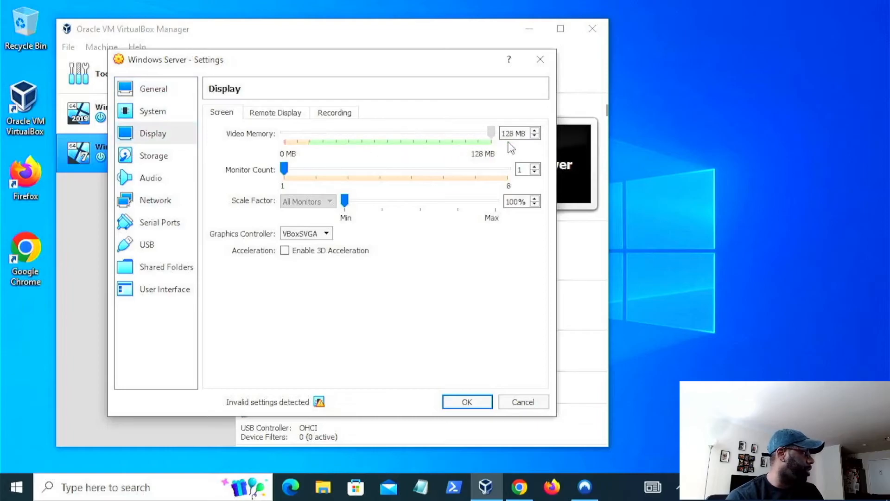
- Attach windows10eval.iso to the machine's empty optical drive and save the settings
click(163, 157)
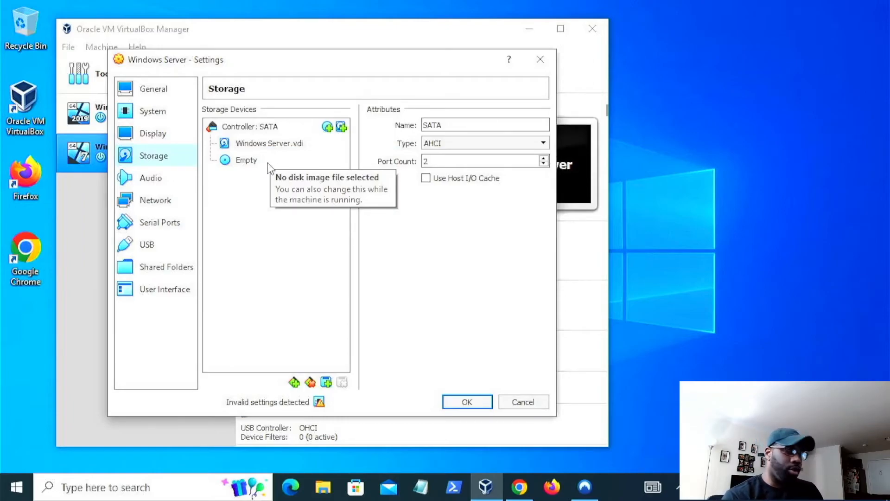
click(250, 162)
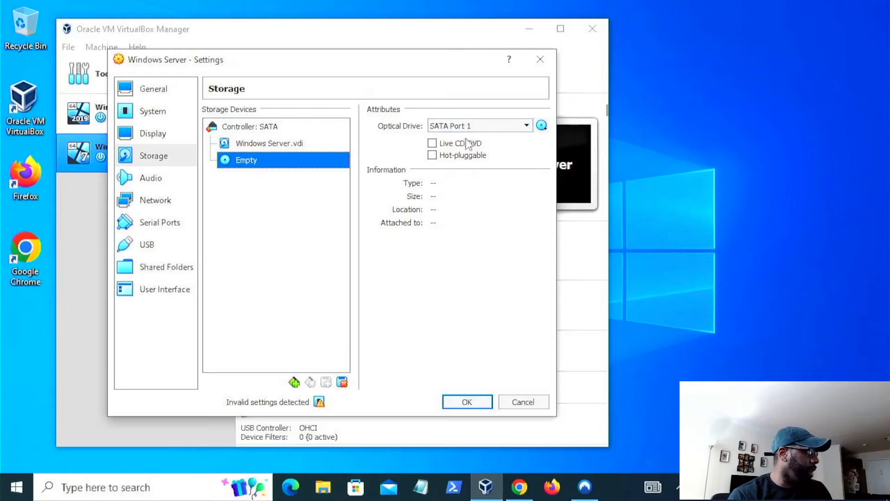
click(542, 126)
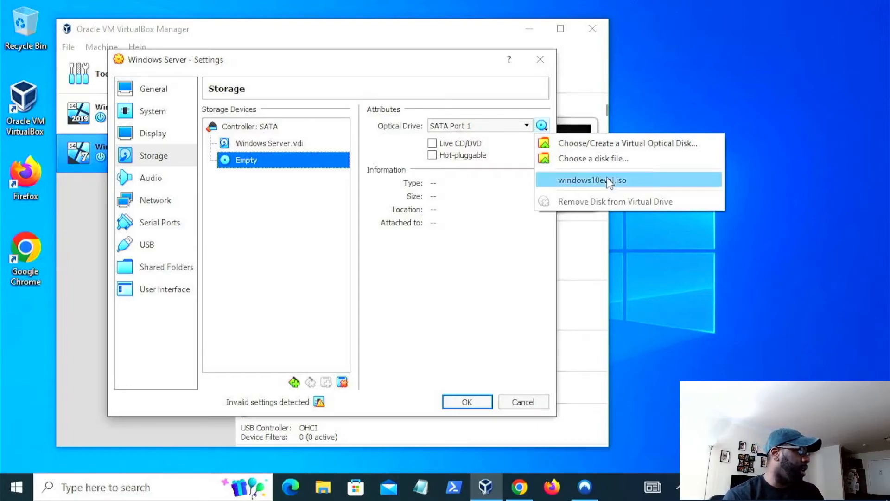
click(614, 143)
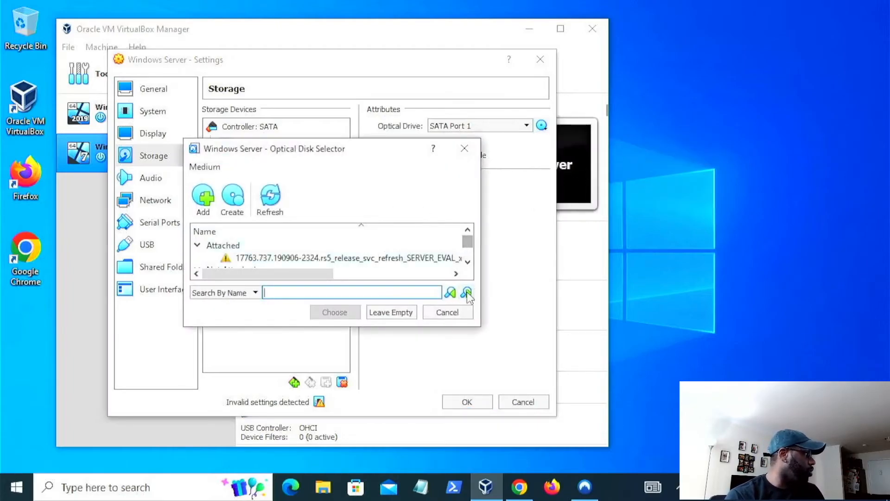
click(448, 312)
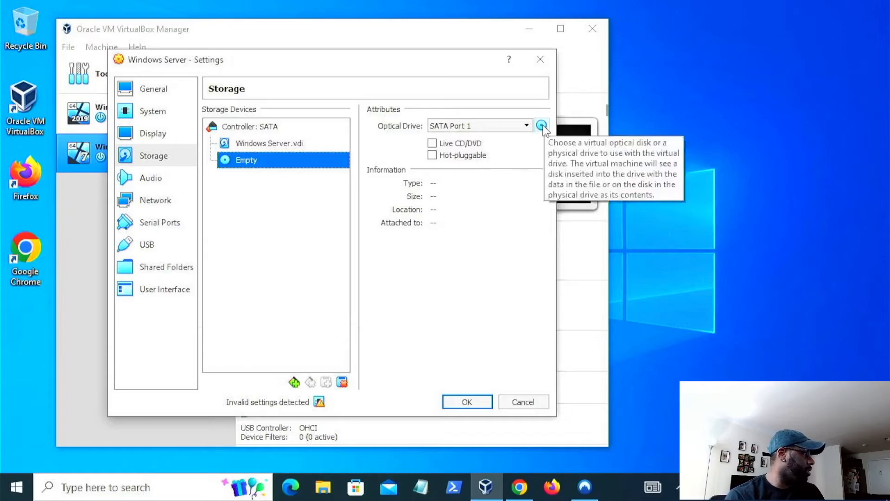
click(541, 126)
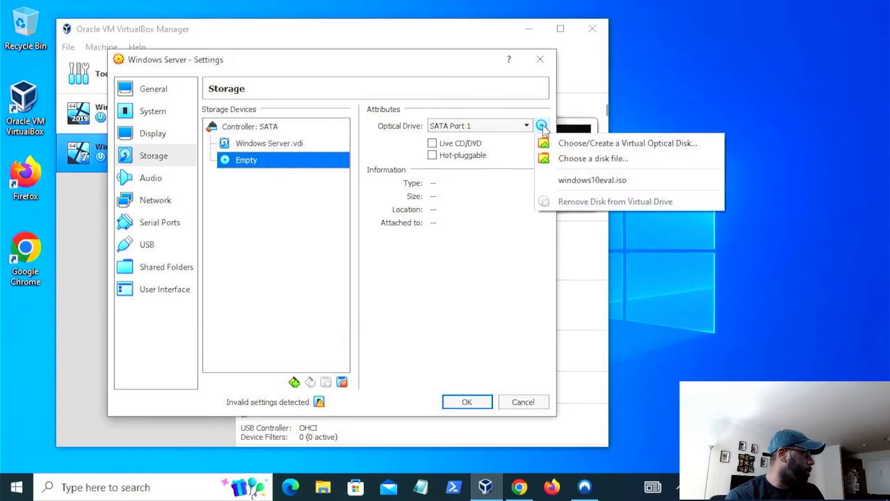
click(647, 146)
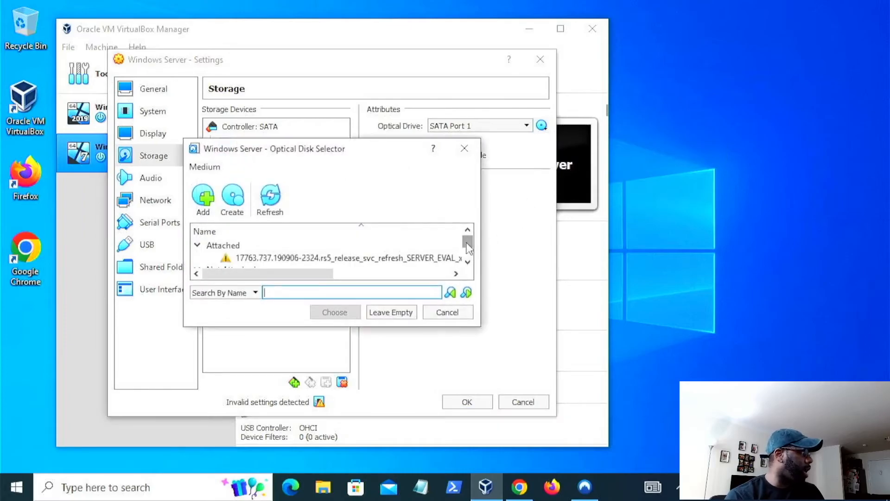
scroll(468, 246, down, 2)
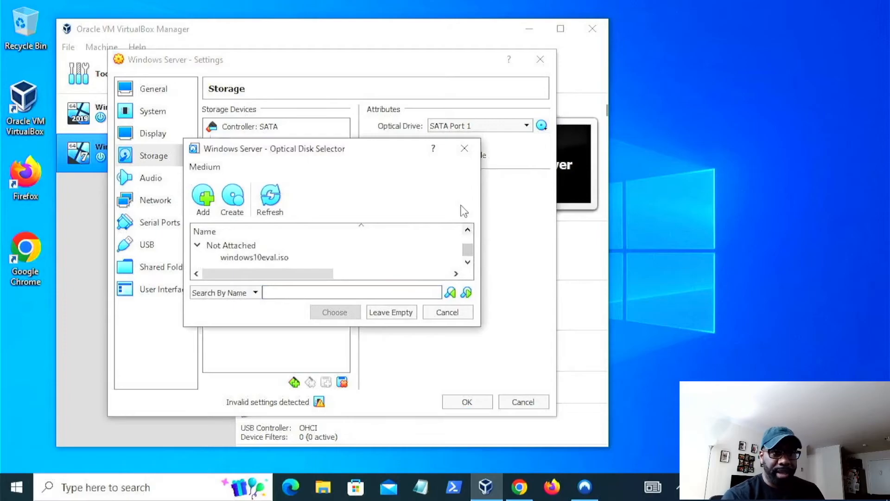
click(468, 230)
click(468, 261)
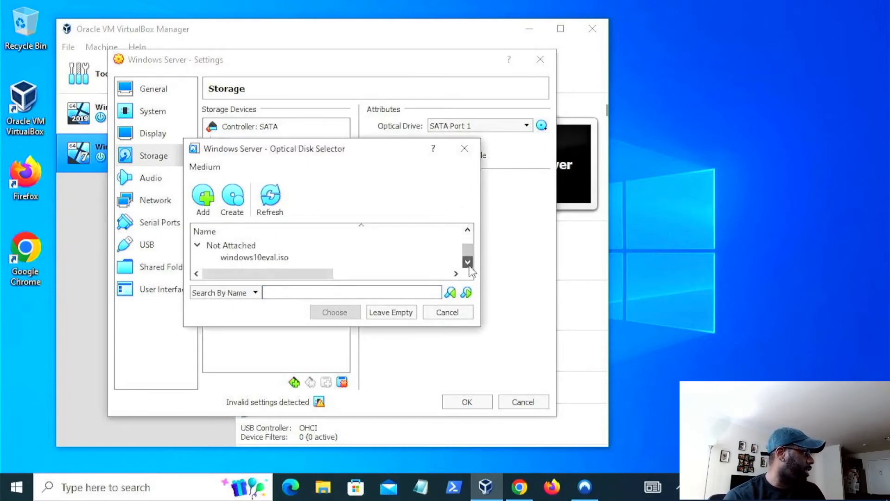
click(284, 257)
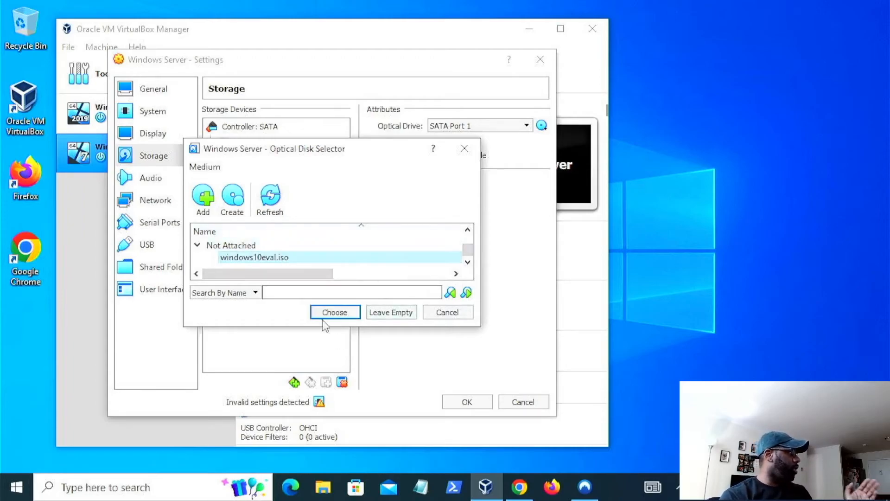
click(334, 312)
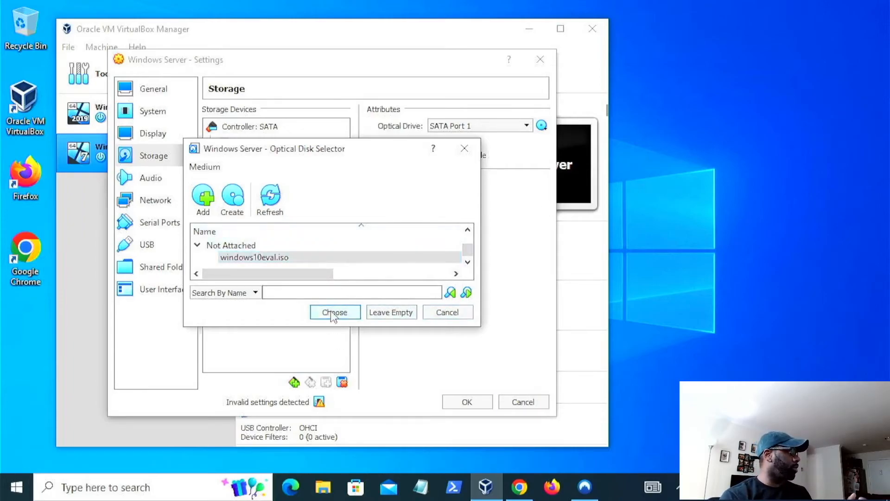
click(473, 400)
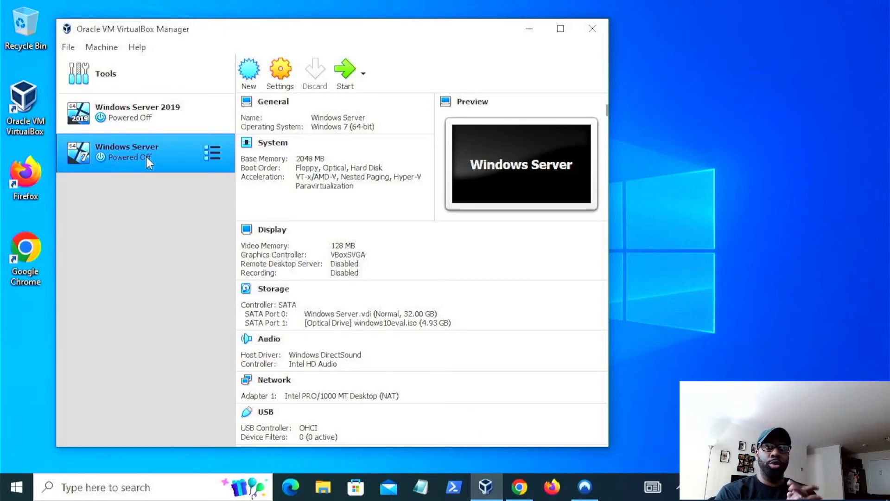
- Remove the Windows Server virtual machine
right_click(126, 146)
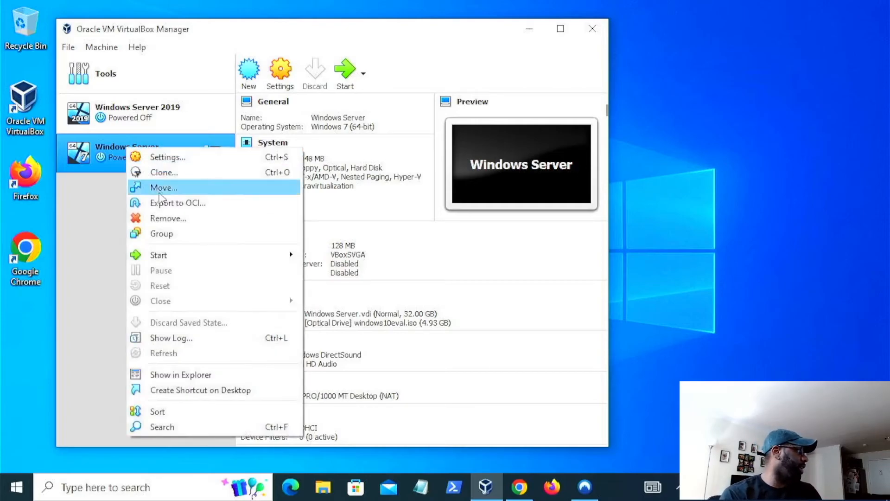
click(114, 271)
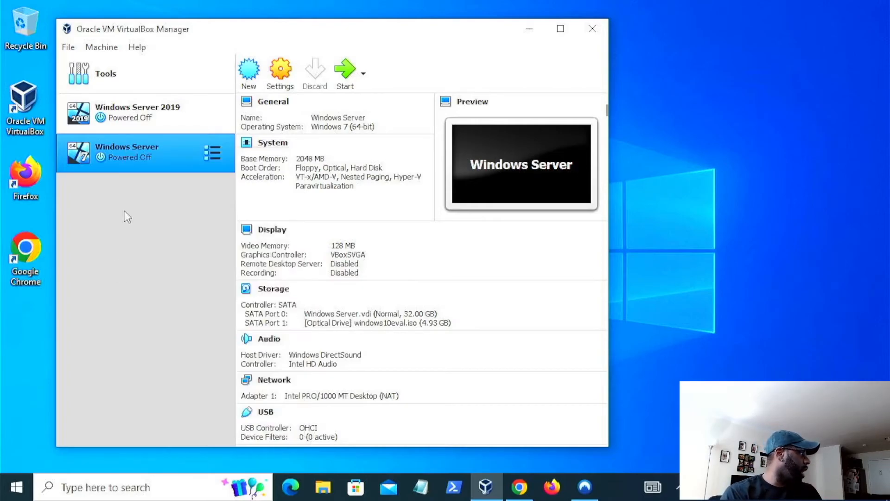
right_click(146, 146)
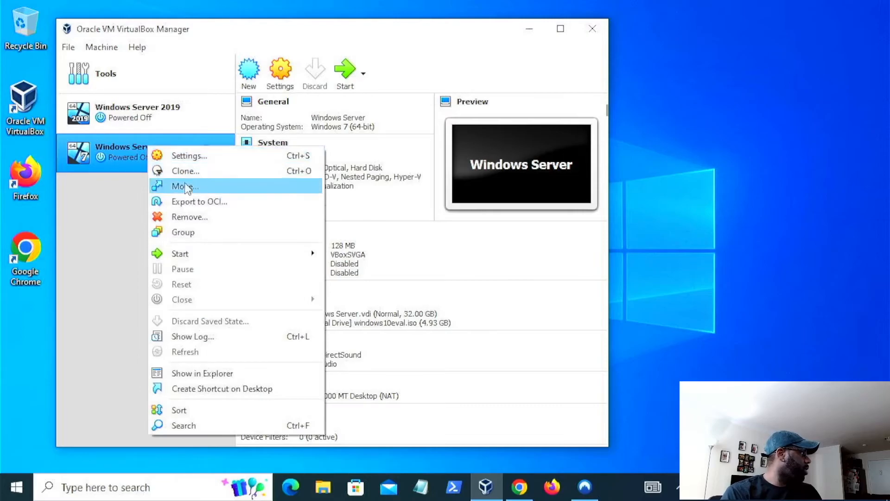
click(199, 219)
click(277, 304)
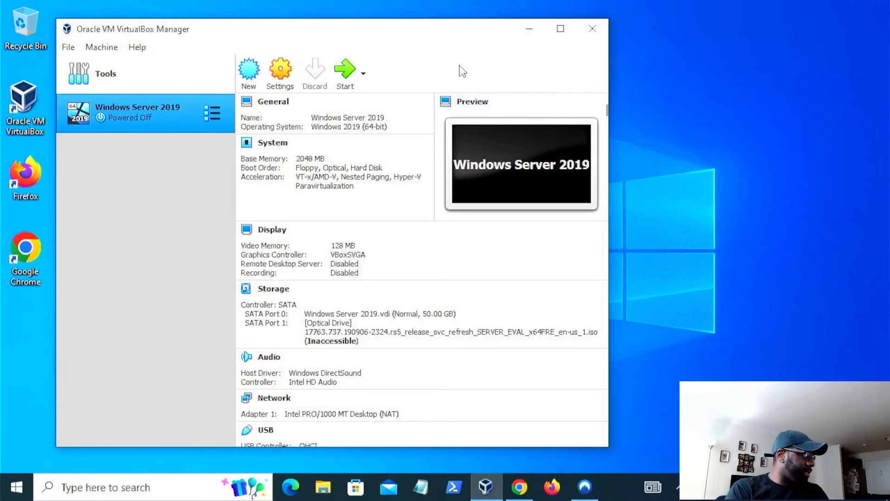
click(529, 36)
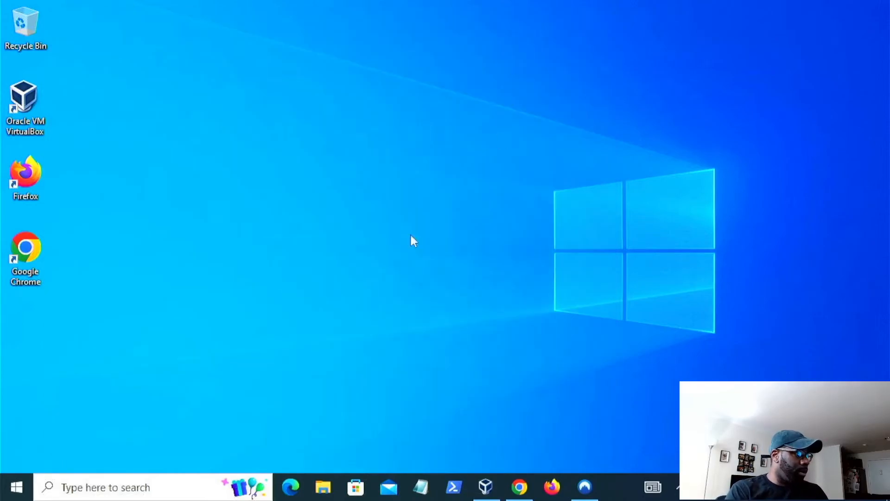
click(16, 487)
click(656, 229)
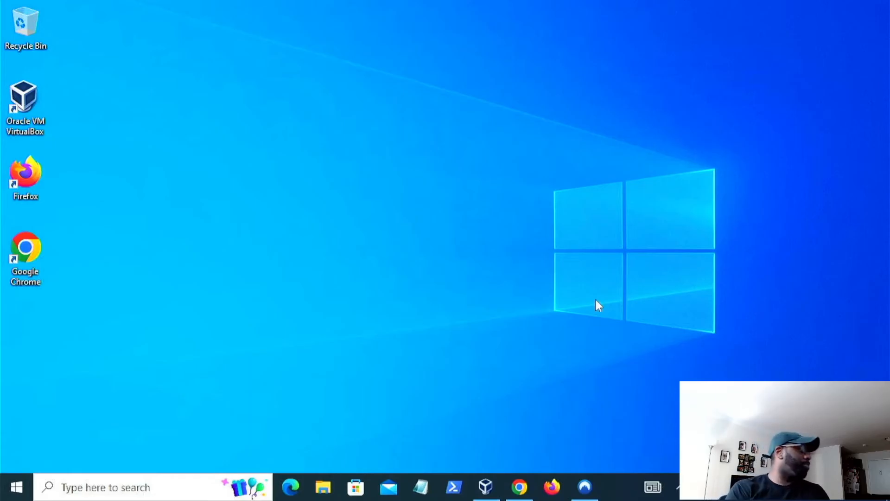
click(486, 486)
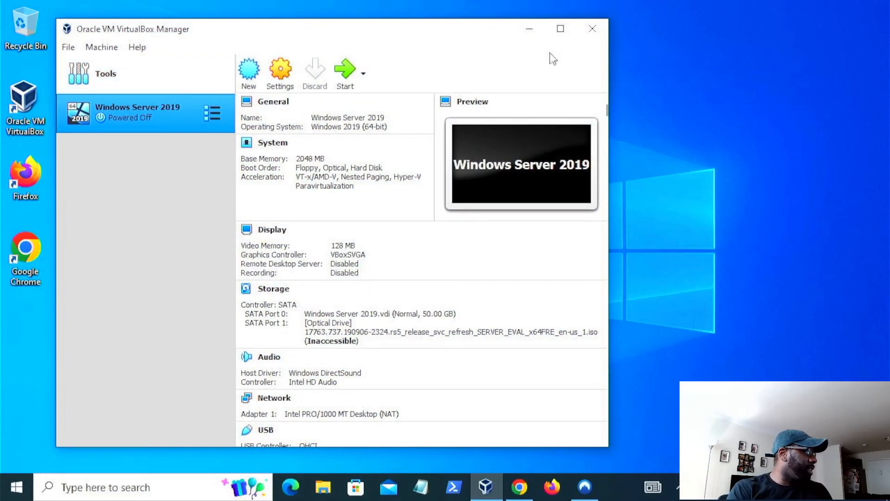
- Start the Windows Server 2019 virtual machine and dismiss the execution warning
click(529, 29)
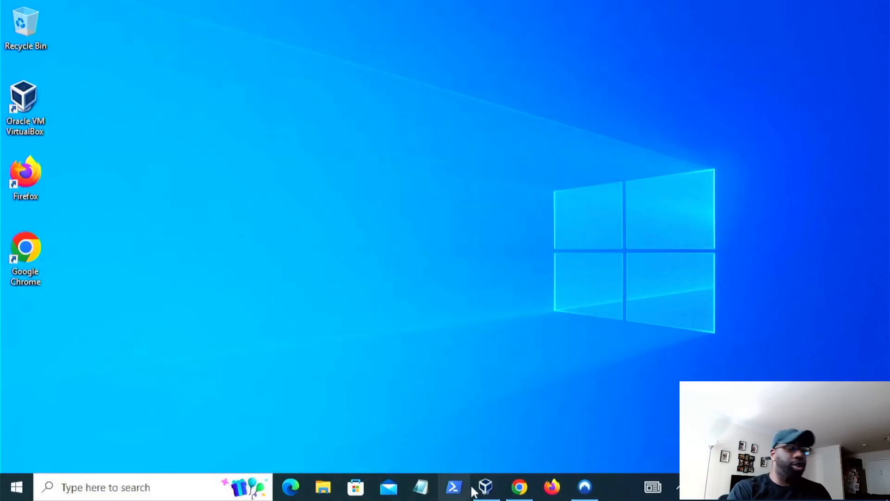
click(486, 487)
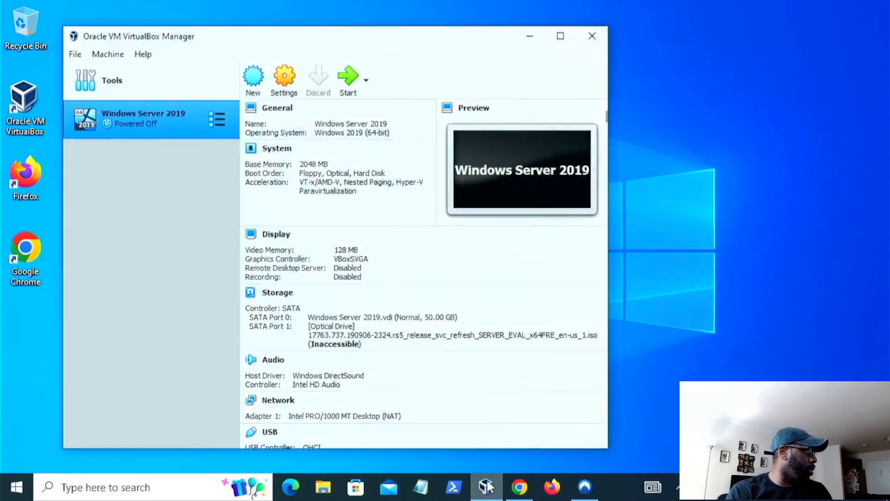
double_click(147, 112)
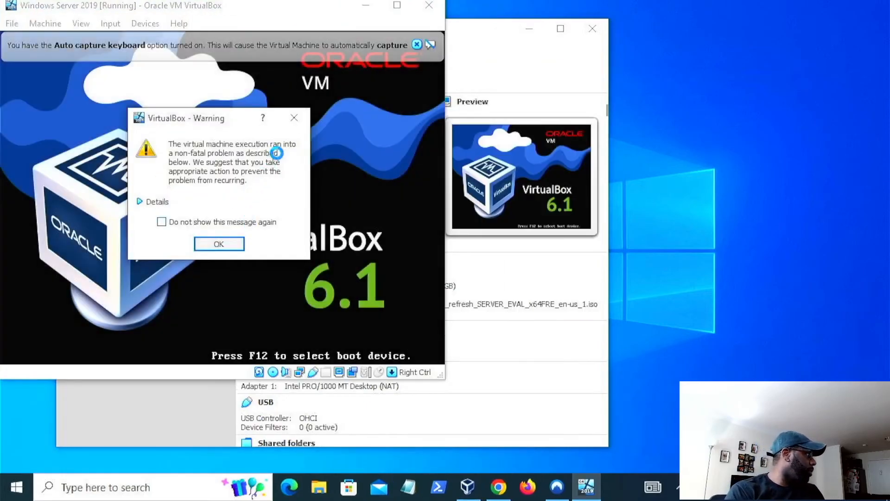
click(227, 244)
- Enlarge and reposition the running VM window and close the auto-capture keyboard notice
drag(277, 3, 392, 41)
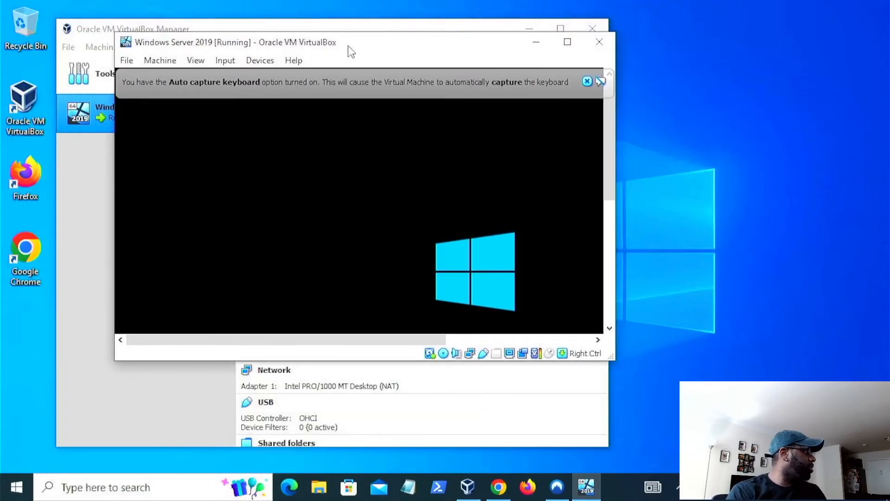
drag(616, 99, 801, 99)
drag(577, 360, 599, 475)
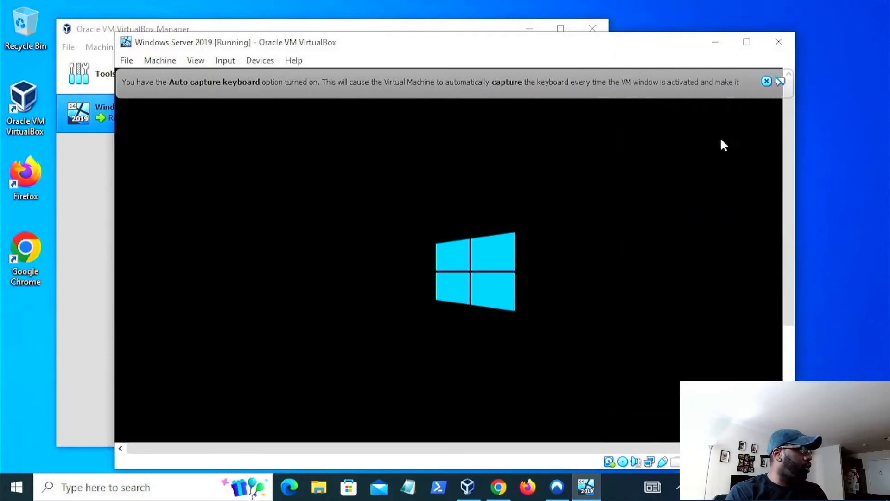
click(766, 82)
click(767, 82)
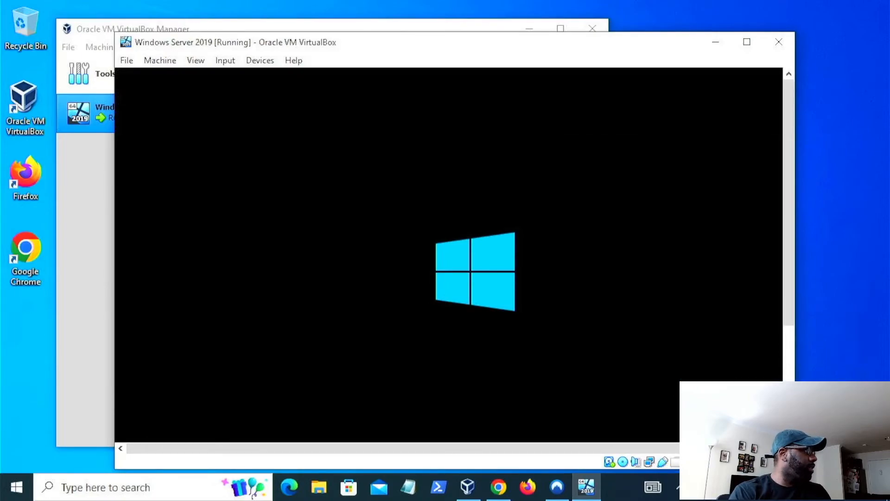
drag(490, 39, 493, 19)
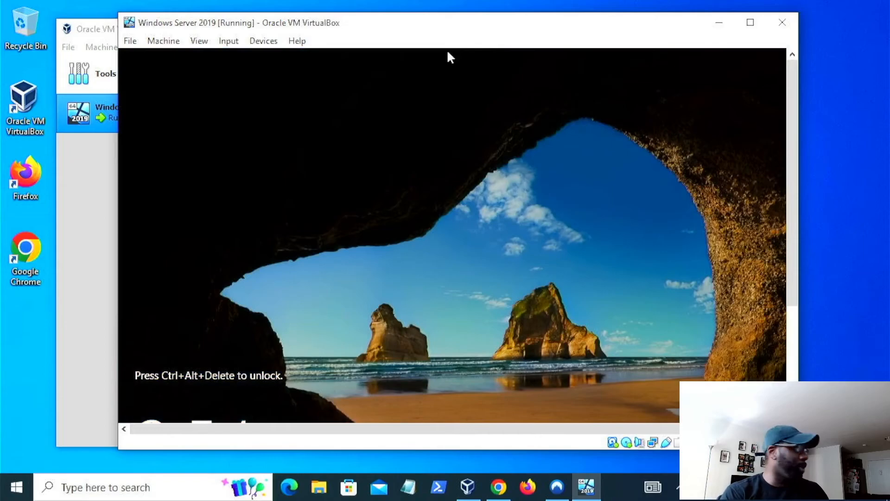
- Send the Ctrl-Alt-Del sequence to the virtual machine to reach the sign-in screen
click(229, 41)
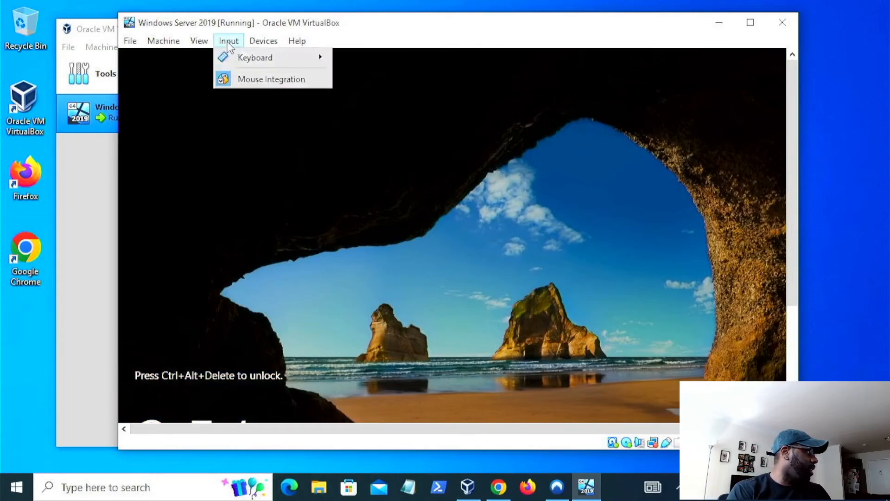
mouse_move(246, 60)
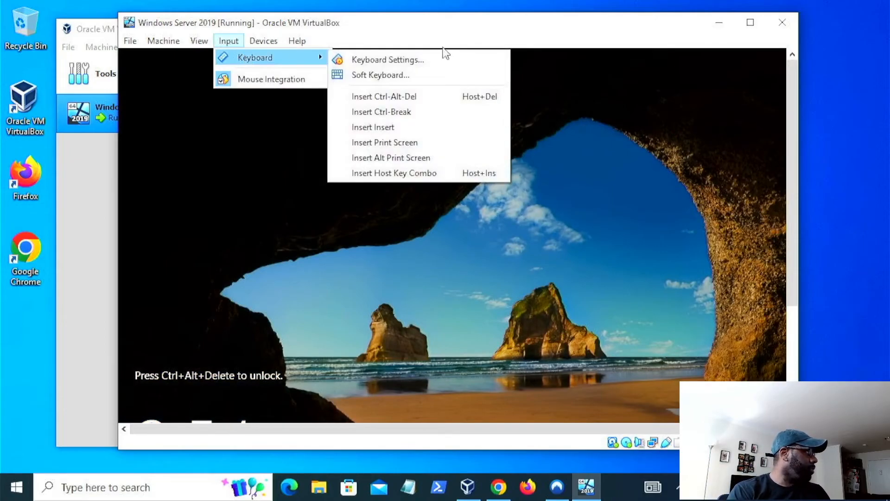
click(459, 29)
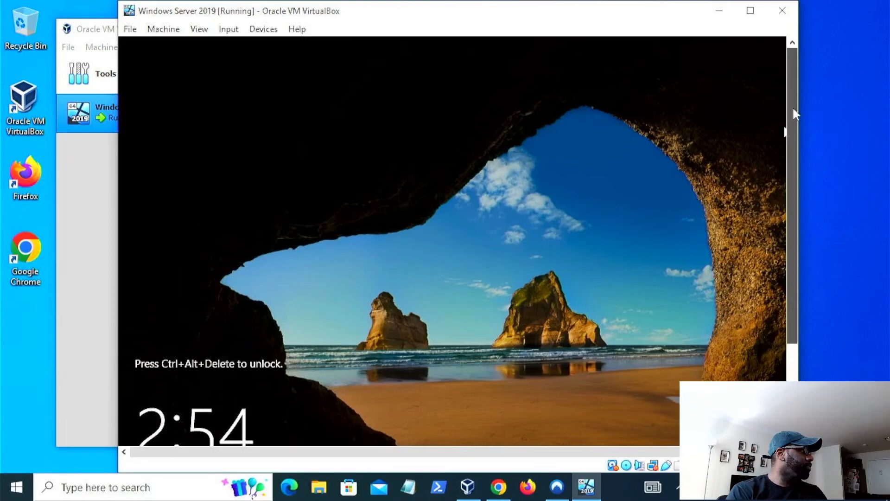
click(226, 29)
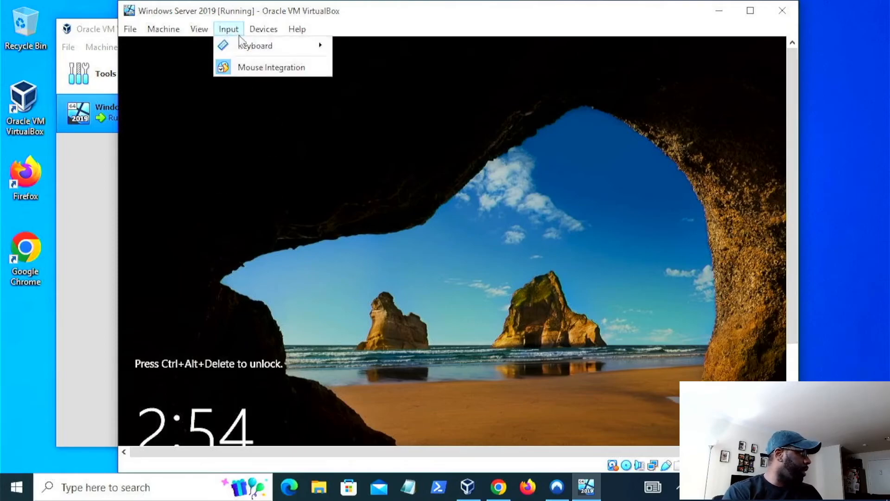
mouse_move(259, 30)
mouse_move(229, 29)
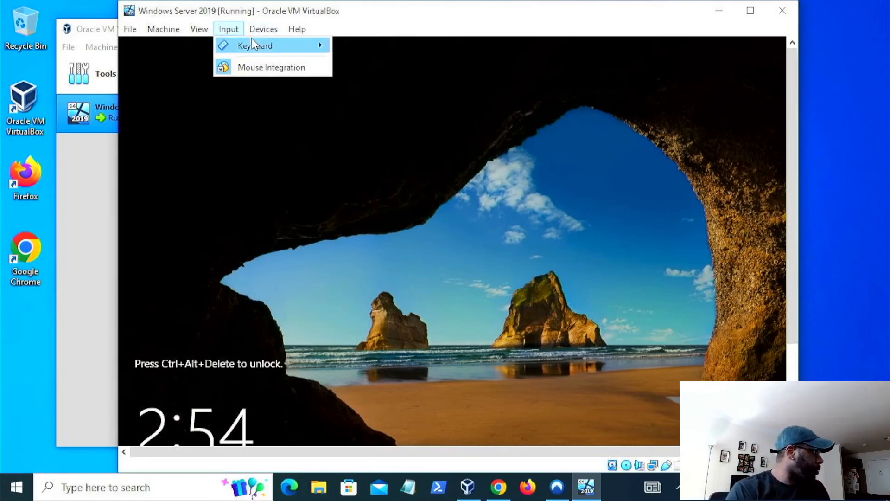
mouse_move(255, 46)
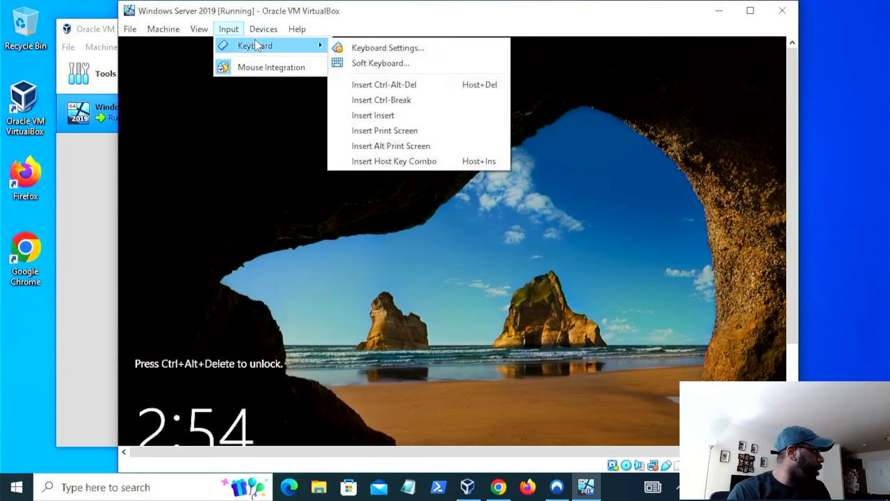
click(388, 89)
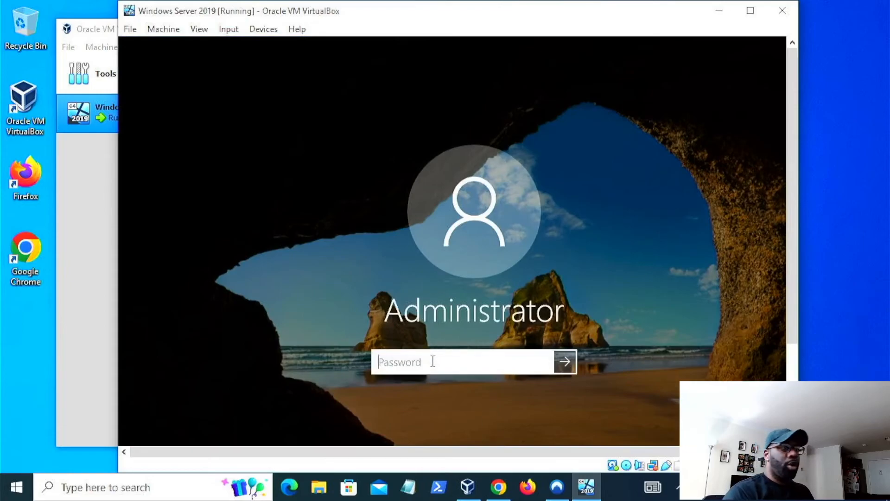
- Sign in as Administrator by entering the account password
key(Caps_Lock)
text(•)
key(Caps_Lock)
text(••••••)
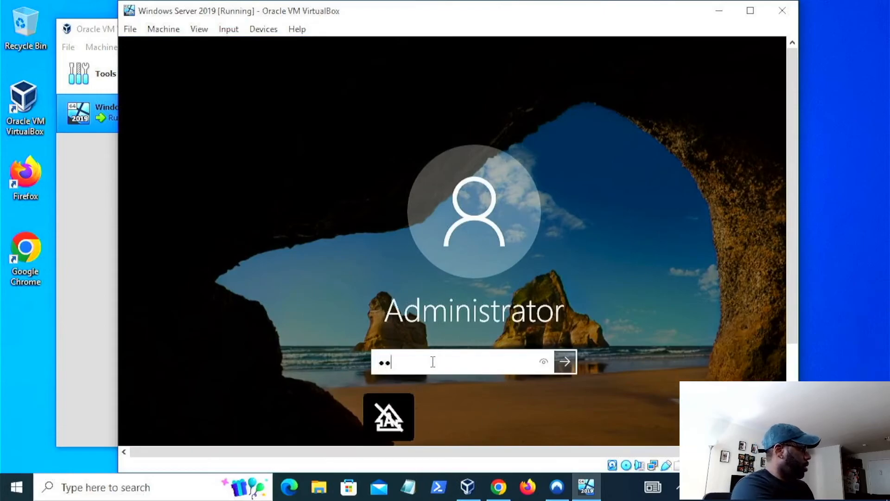
text(•••)
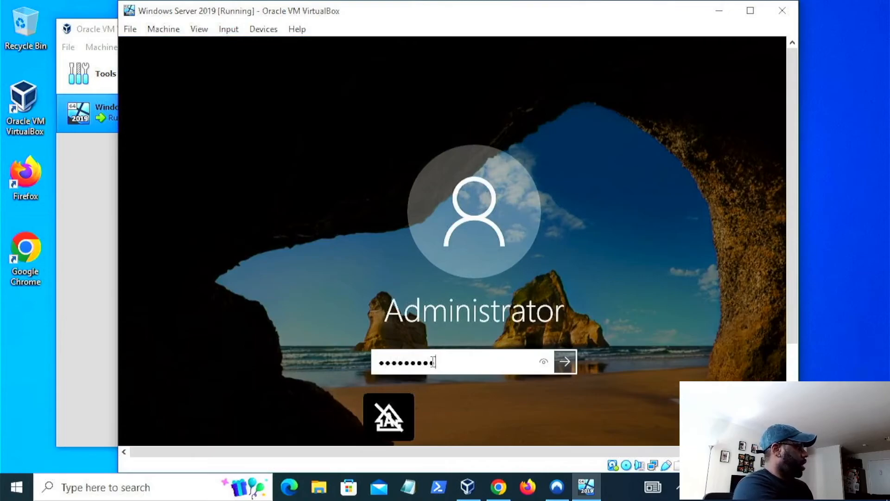
key(Return)
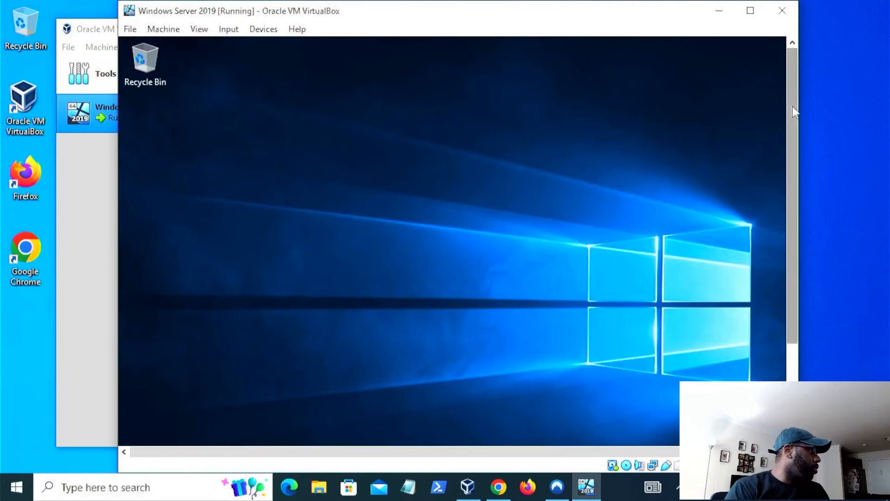
- Cancel the Shutdown Event Tracker dialog on the server desktop
drag(791, 112, 787, 186)
drag(792, 151, 800, 211)
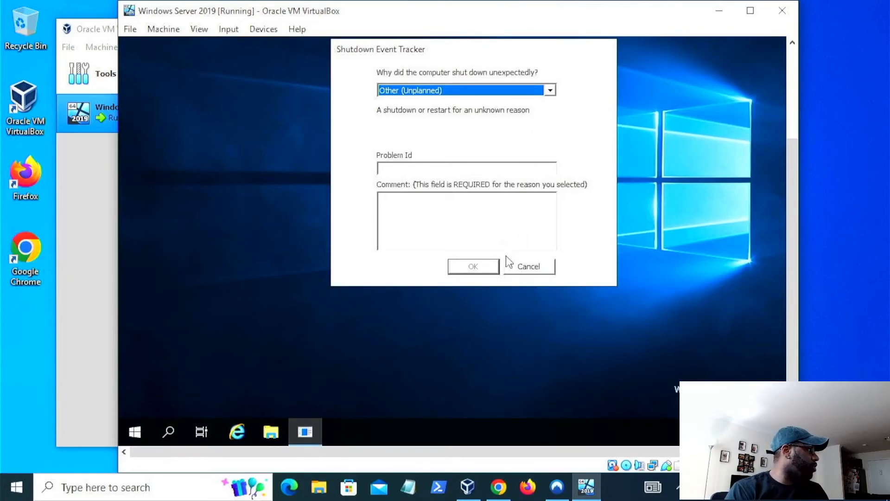
click(523, 266)
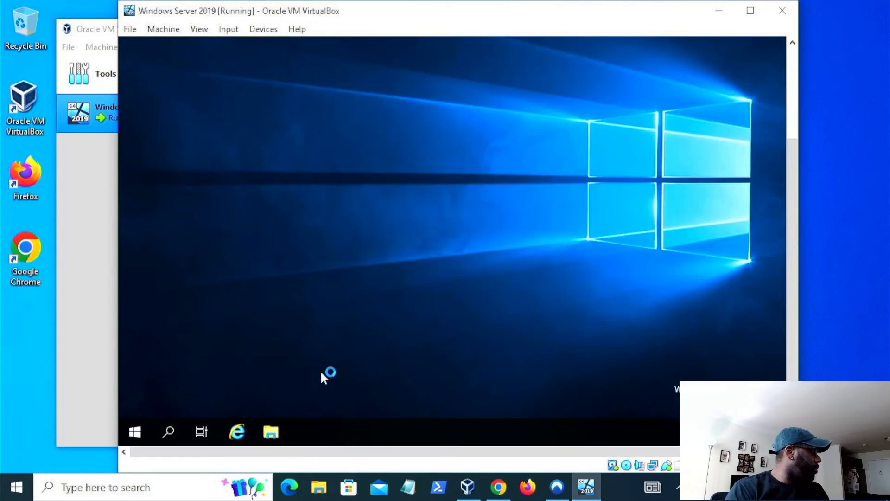
drag(792, 313, 794, 224)
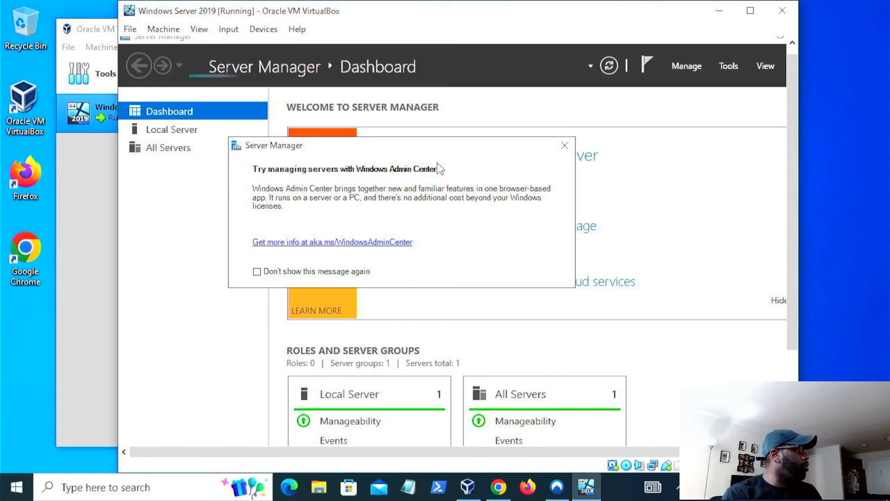
- Close the Windows Admin Center prompt and widen the VM window to show Server Manager fully
click(566, 146)
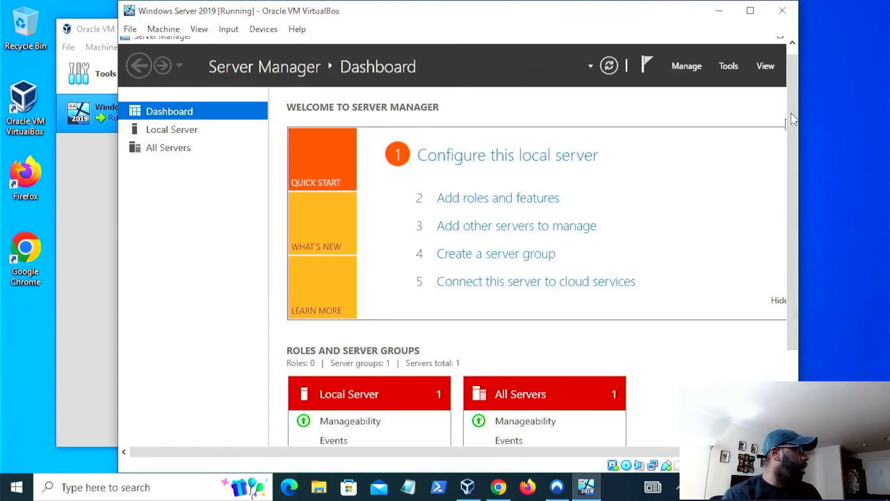
drag(800, 114, 851, 117)
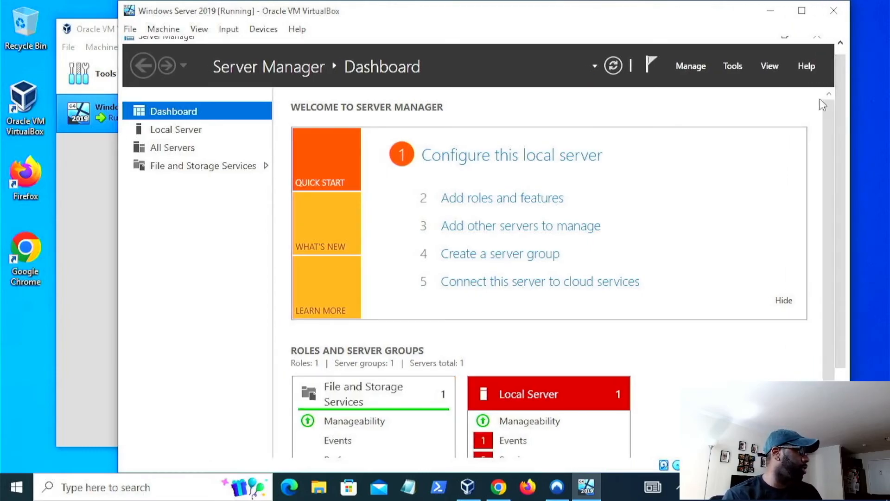
drag(829, 133, 830, 104)
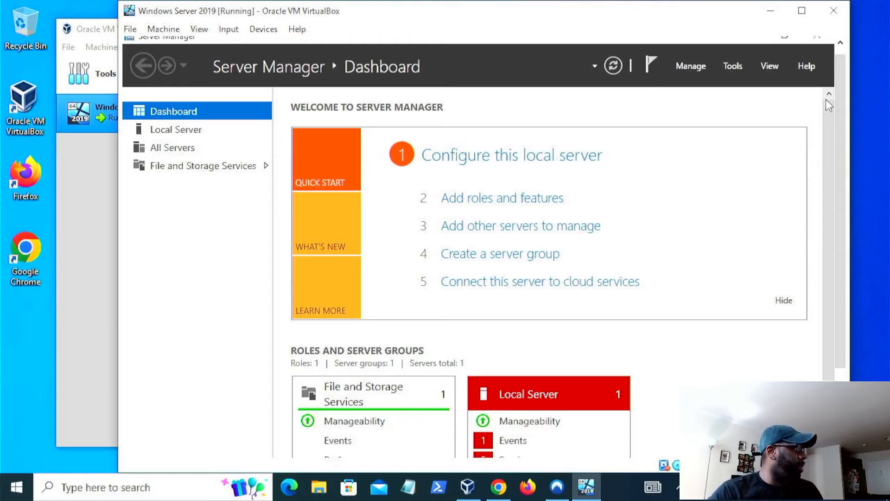
drag(828, 131, 825, 97)
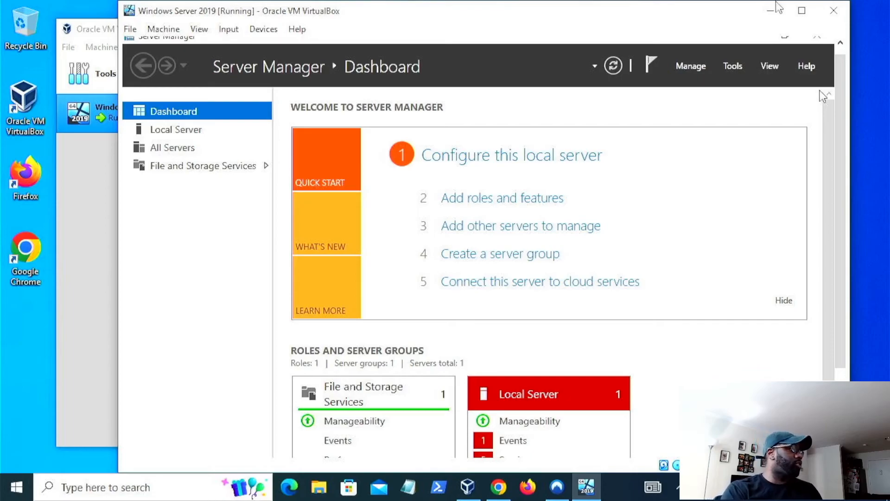
- Open the Add Roles and Features Wizard from Server Manager to view it, then cancel it
click(690, 65)
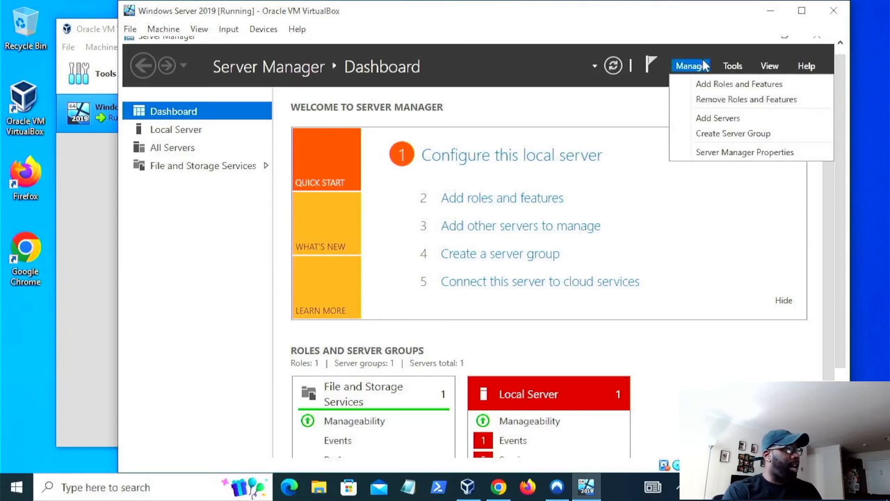
click(633, 111)
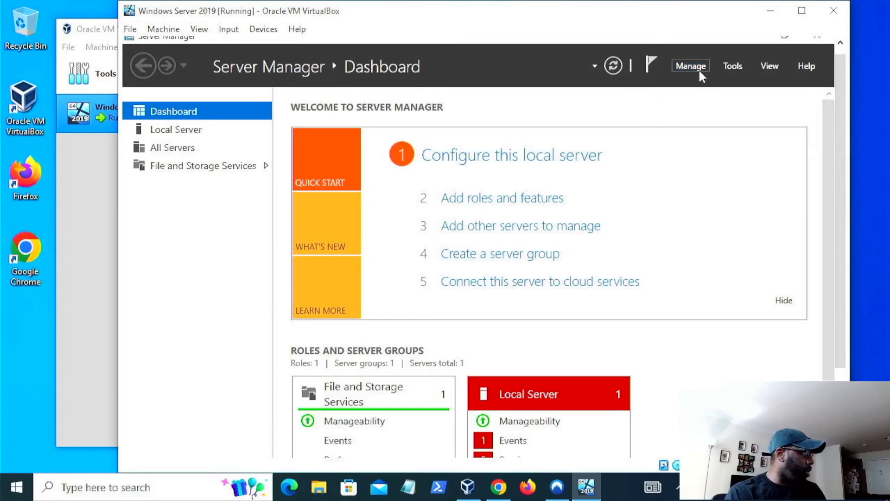
click(692, 65)
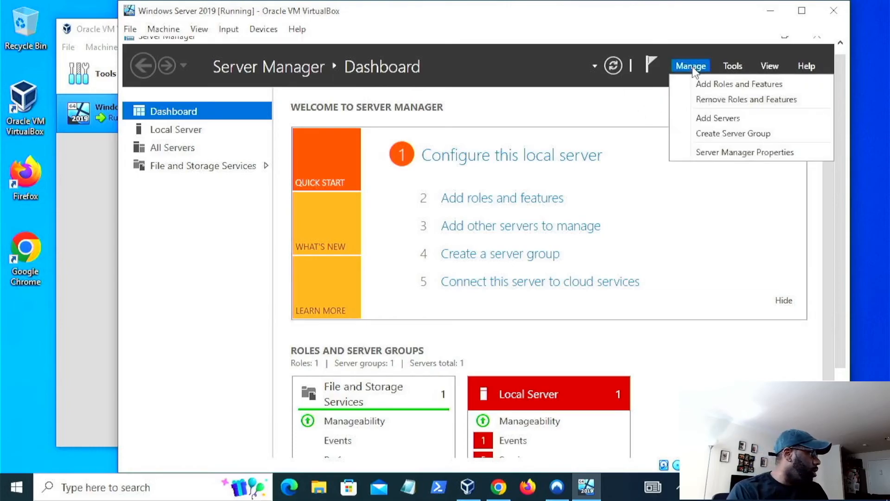
click(717, 85)
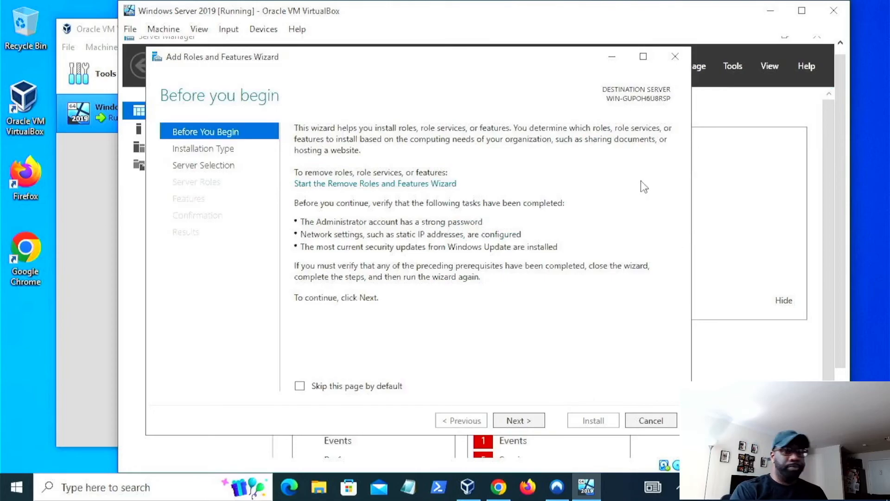
click(650, 421)
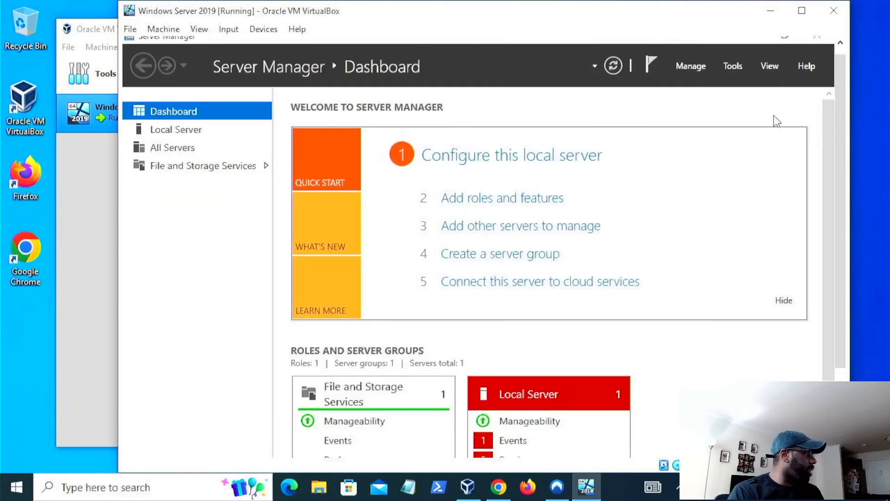